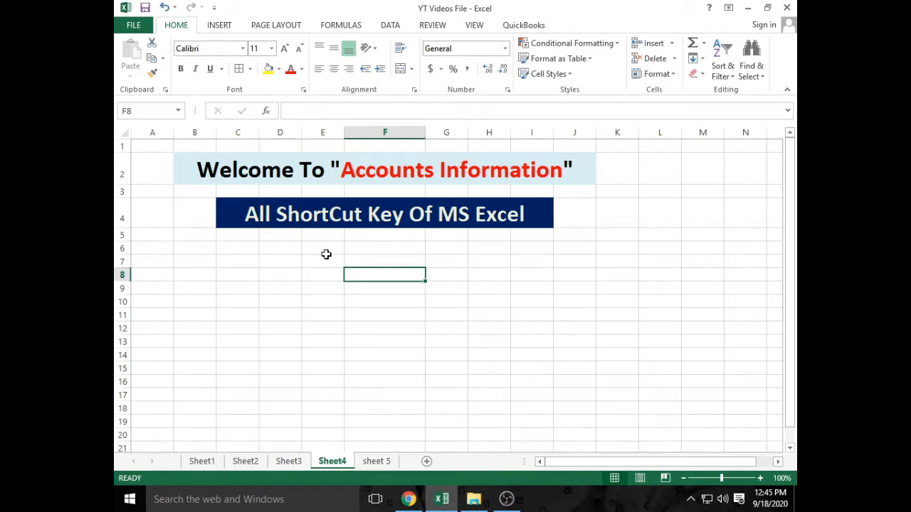
- Select the block D6:F8 twice, returning to a single cell each time
left_click_drag(285, 249, 350, 270)
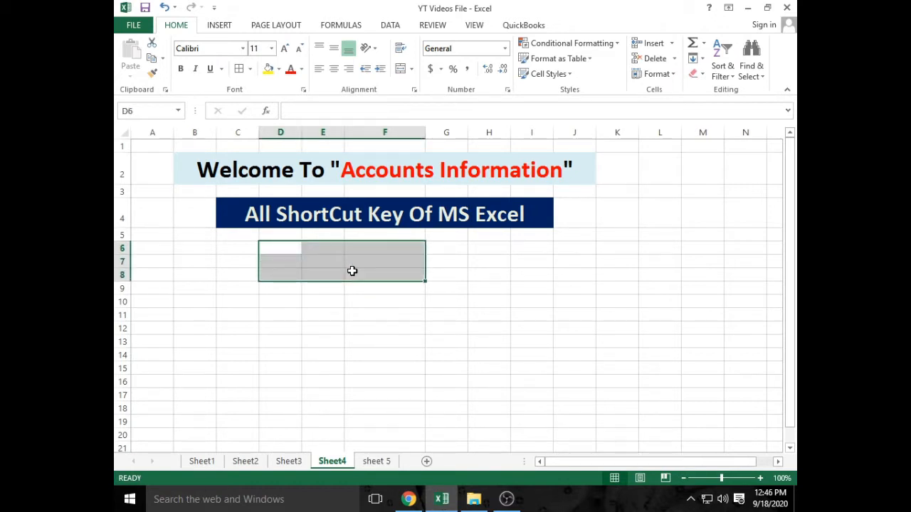
left_click(350, 270)
left_click(340, 260)
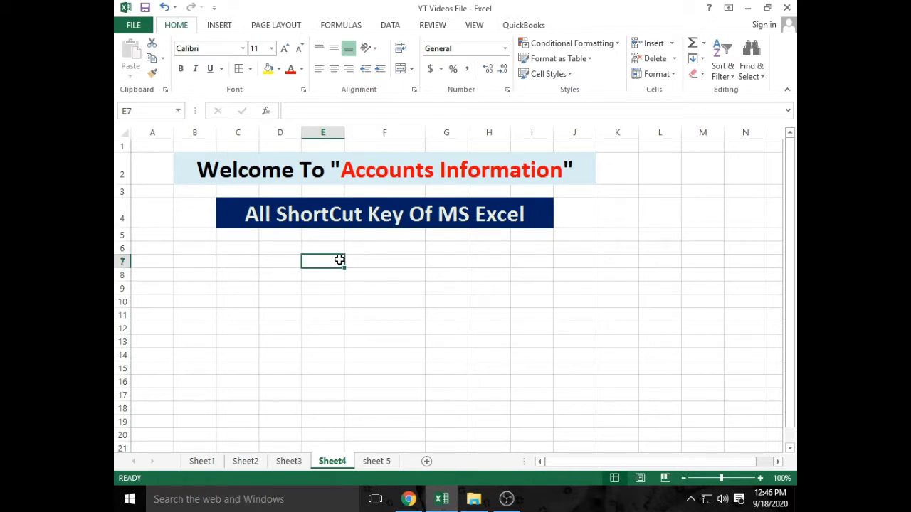
left_click_drag(292, 249, 351, 276)
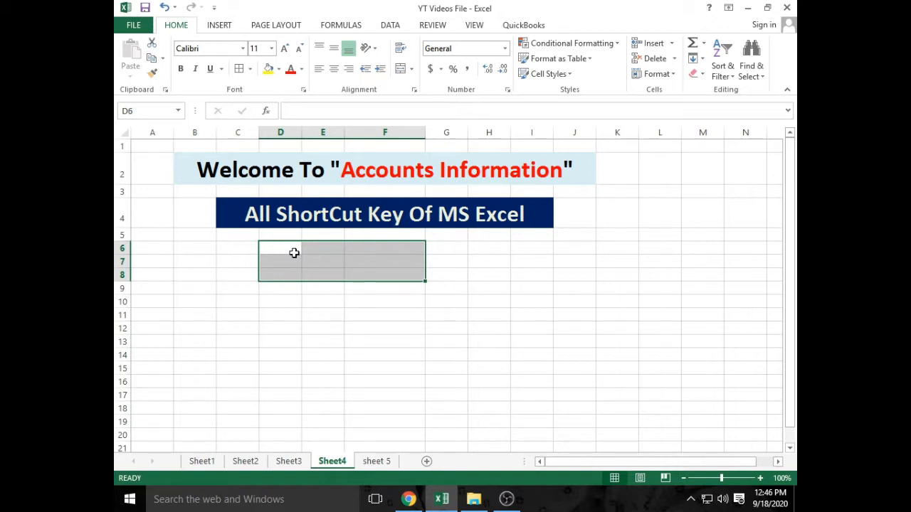
left_click(330, 315)
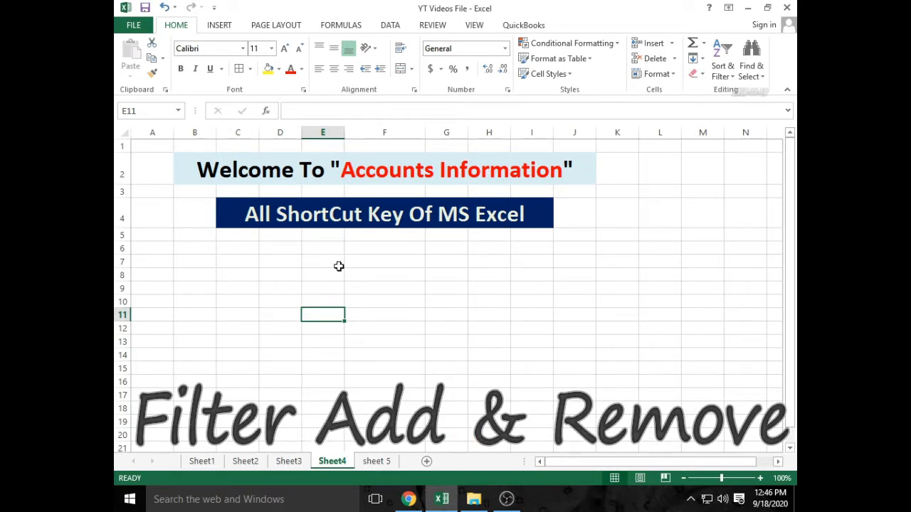
- Turn on a filter for the L entry, view its dropdown options, then turn filtering off
left_click(416, 303)
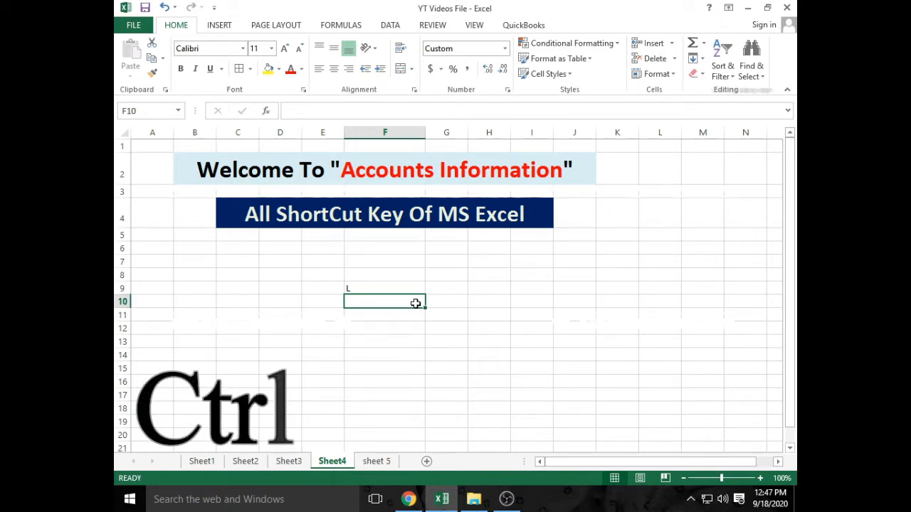
key("ctrl+shift+l")
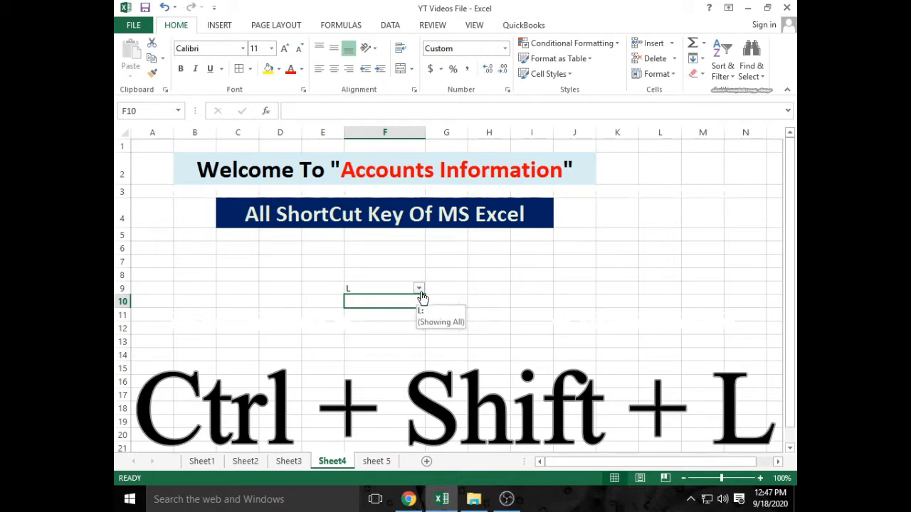
left_click(419, 289)
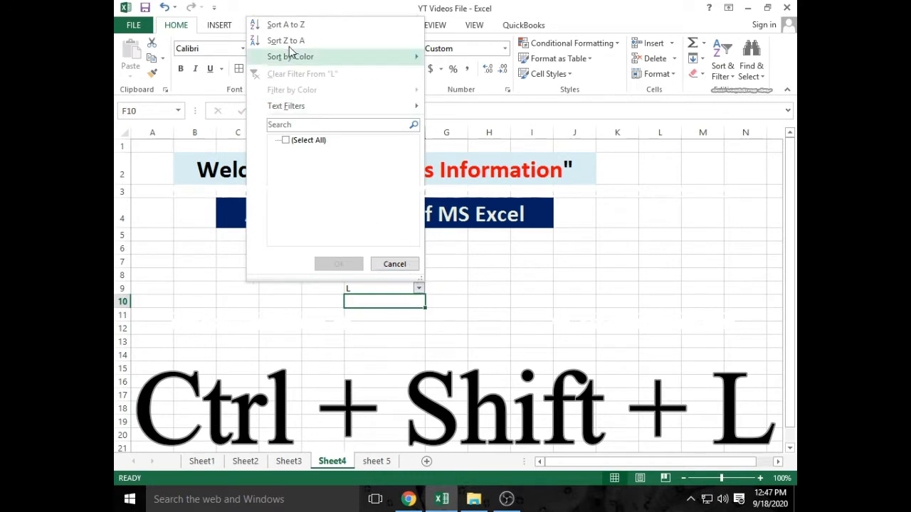
left_click(422, 301)
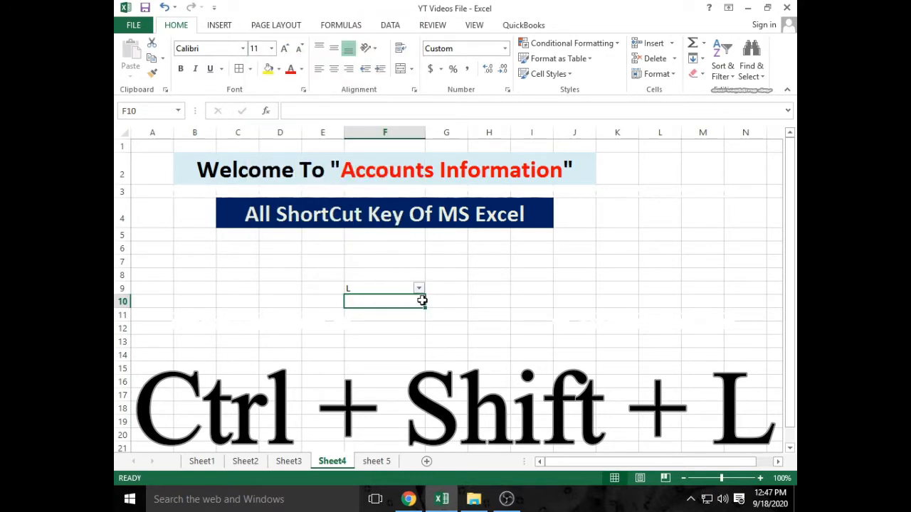
key("ctrl+shift+l")
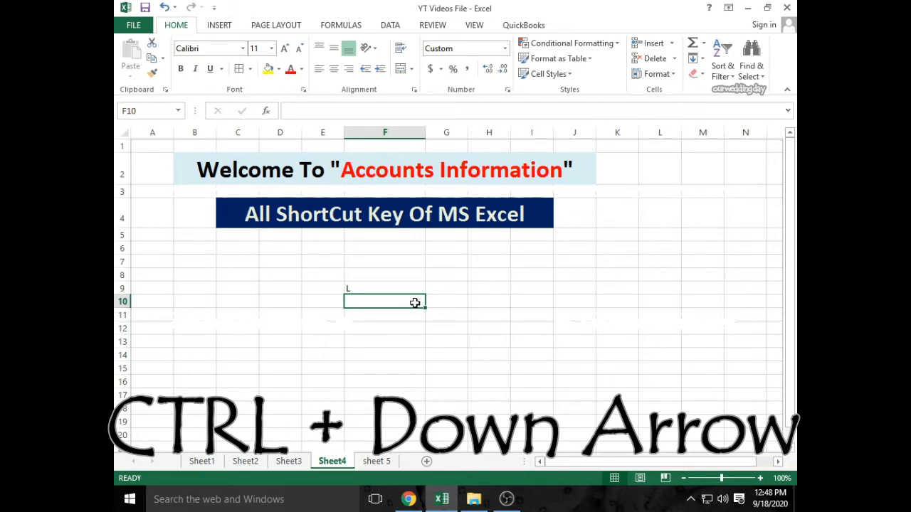
key("ctrl+Down")
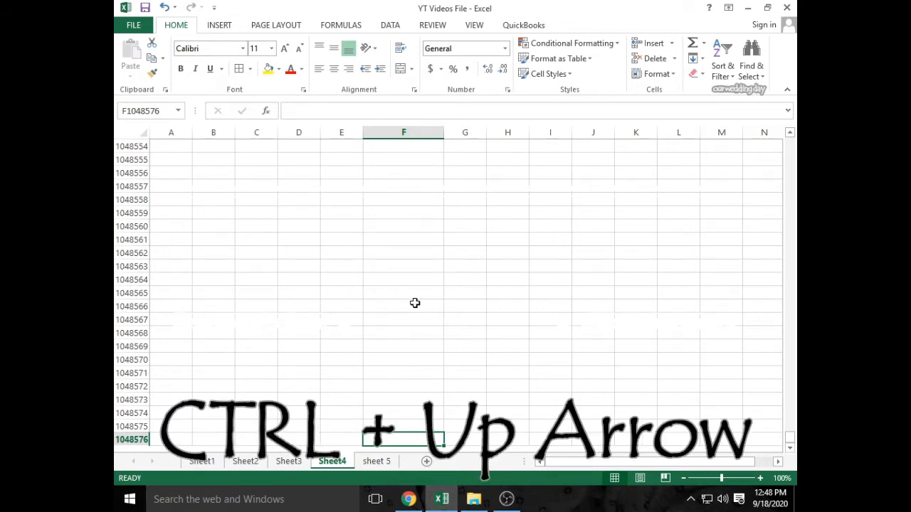
key("ctrl+Up")
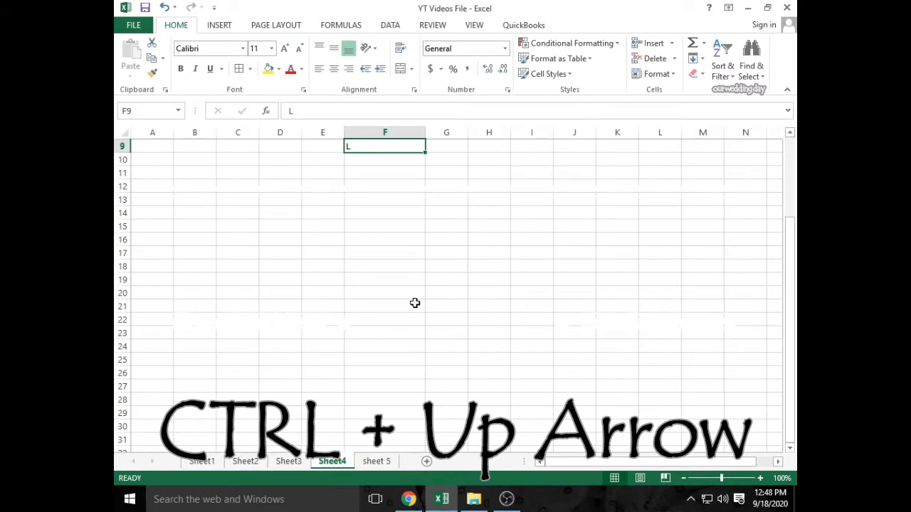
key("ctrl+Up")
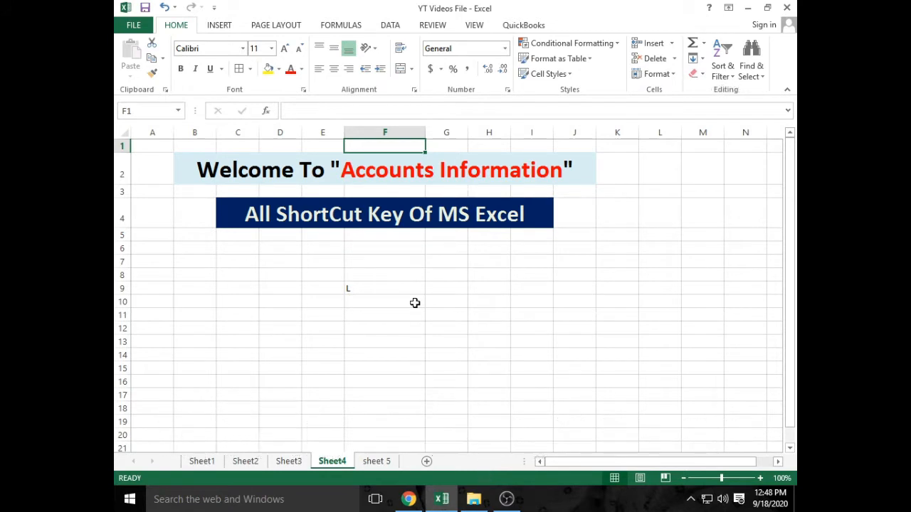
key("ctrl+Down")
key("Down")
key("Down")
key("Down")
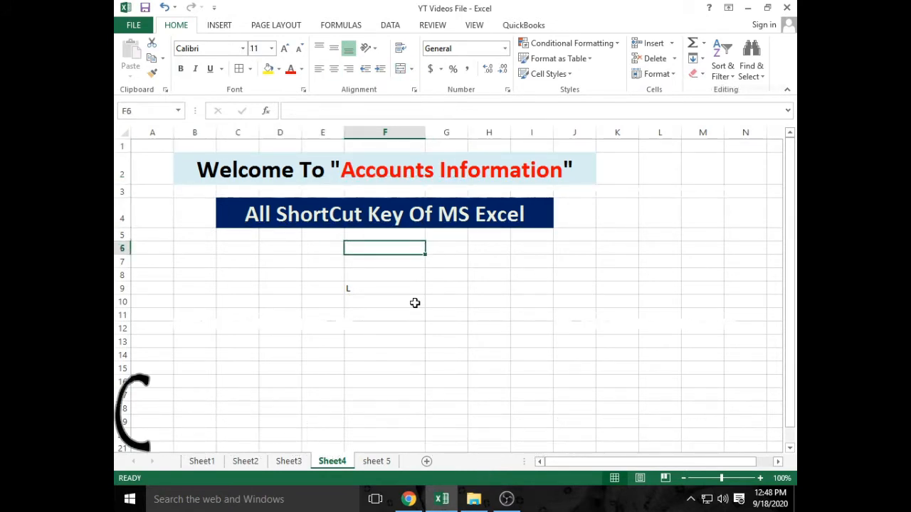
key("Right")
key("Down")
key("Down")
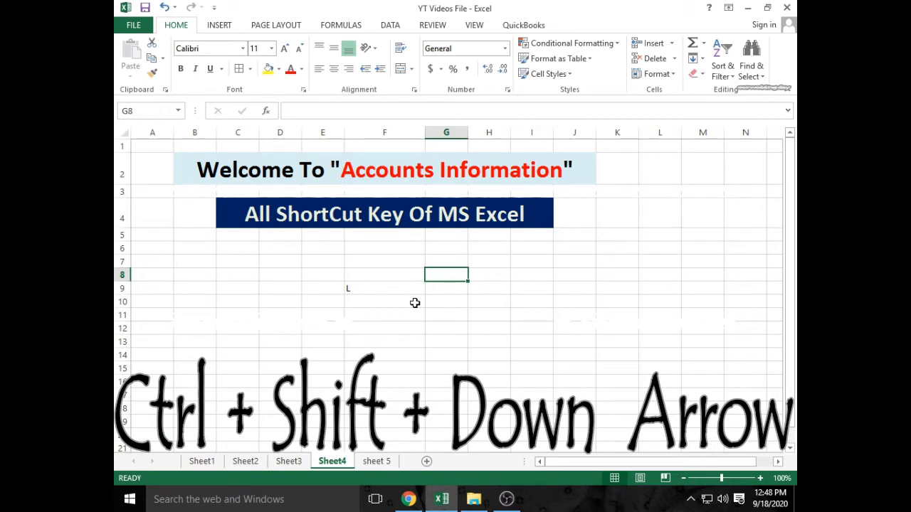
key("ctrl+shift+Down")
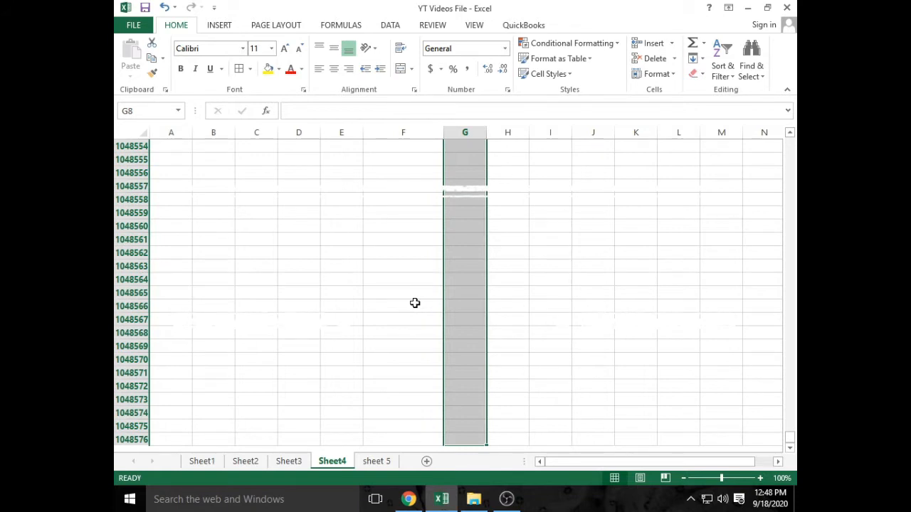
key("ctrl+a")
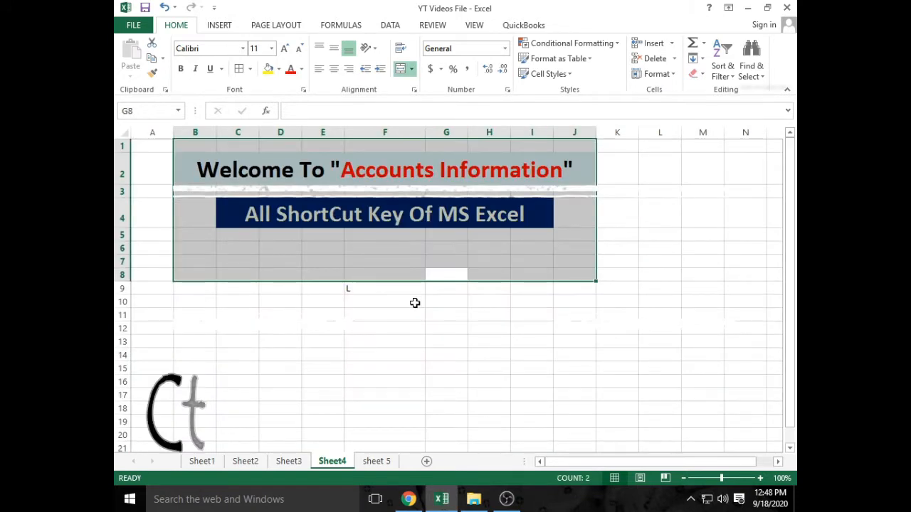
left_click(421, 264)
left_click_drag(336, 270, 373, 299)
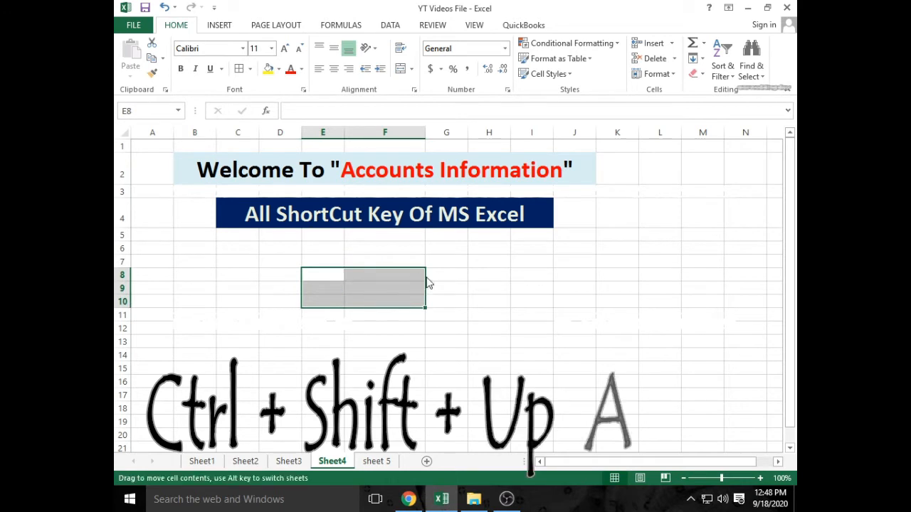
left_click(388, 296)
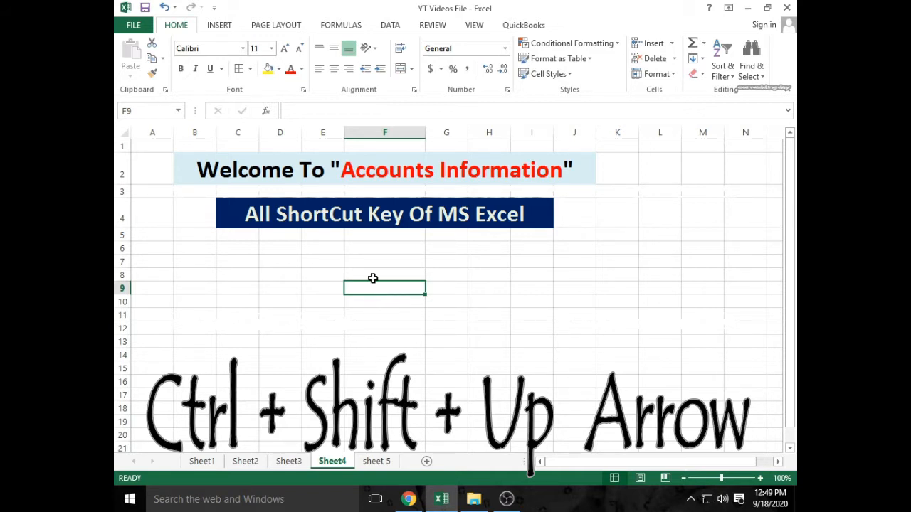
left_click(371, 276)
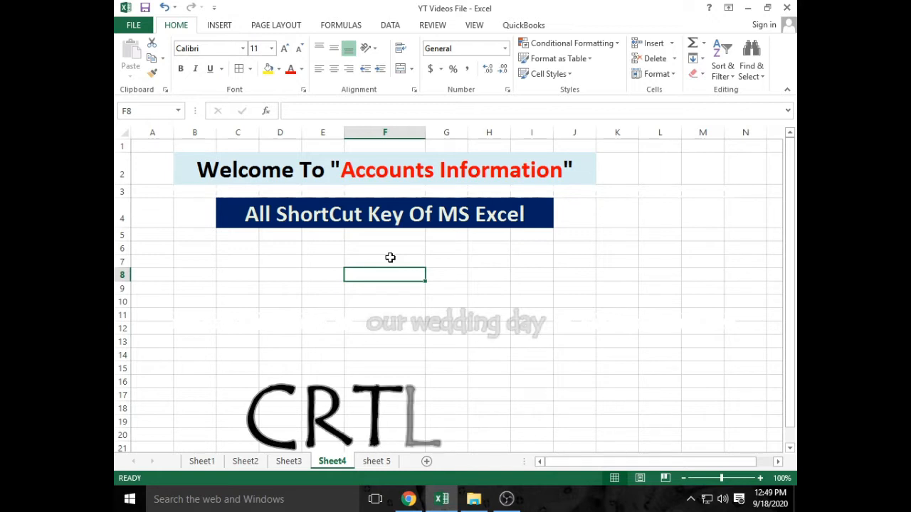
key("ctrl+1")
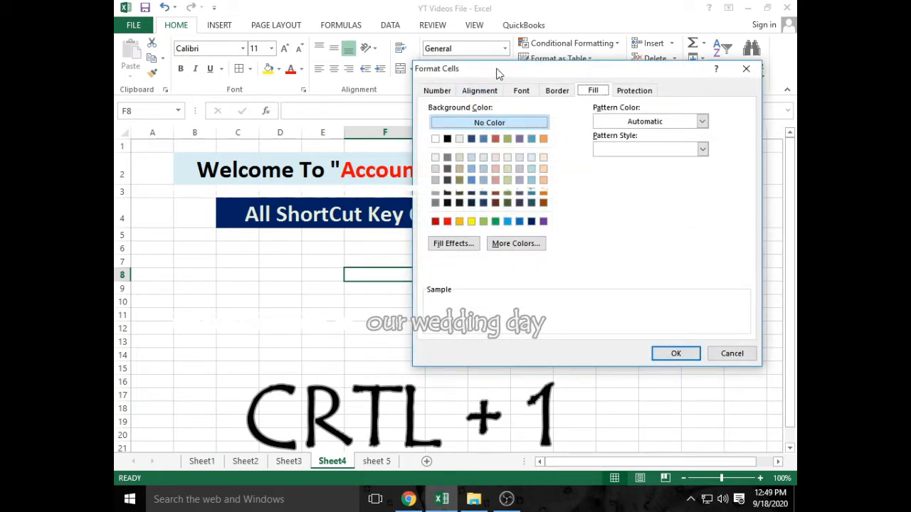
left_click_drag(498, 69, 373, 67)
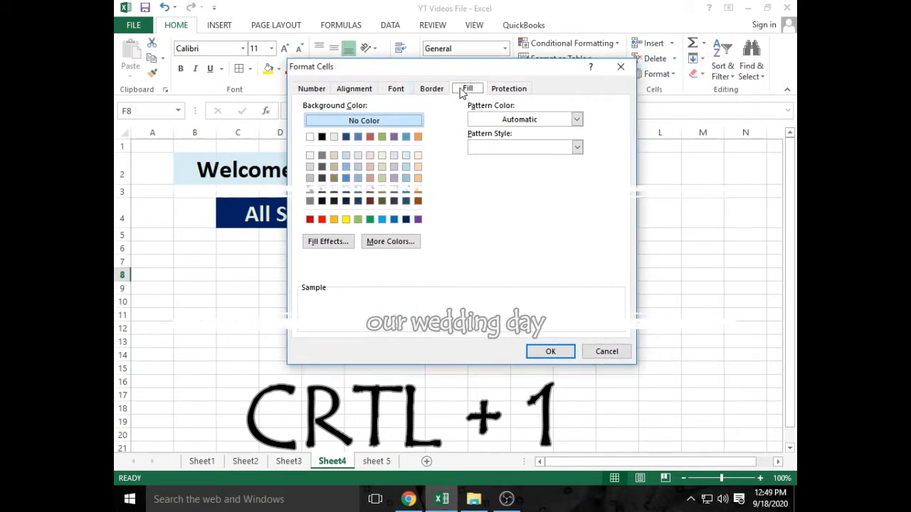
left_click(494, 91)
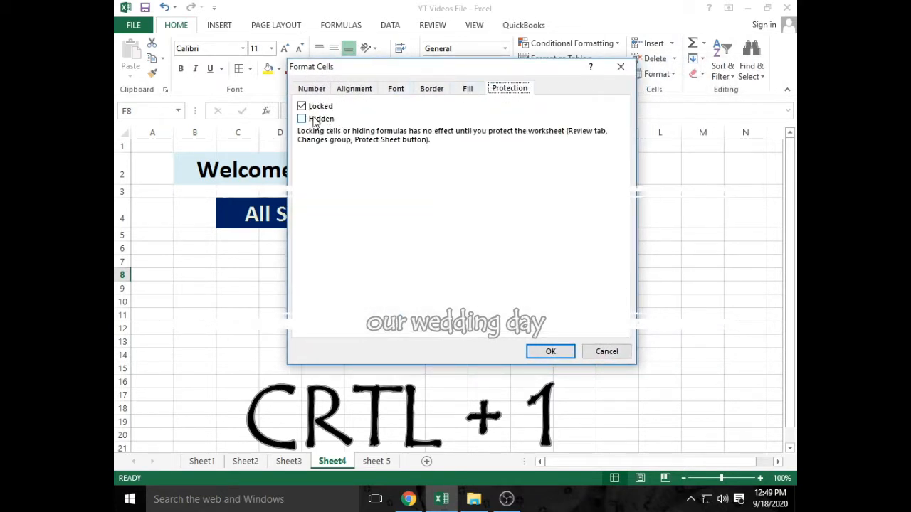
left_click(432, 89)
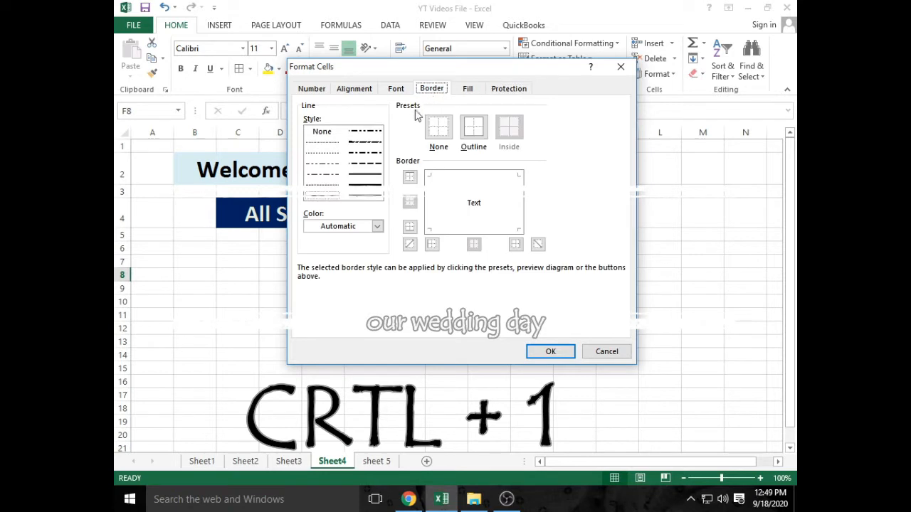
left_click(395, 90)
left_click(364, 90)
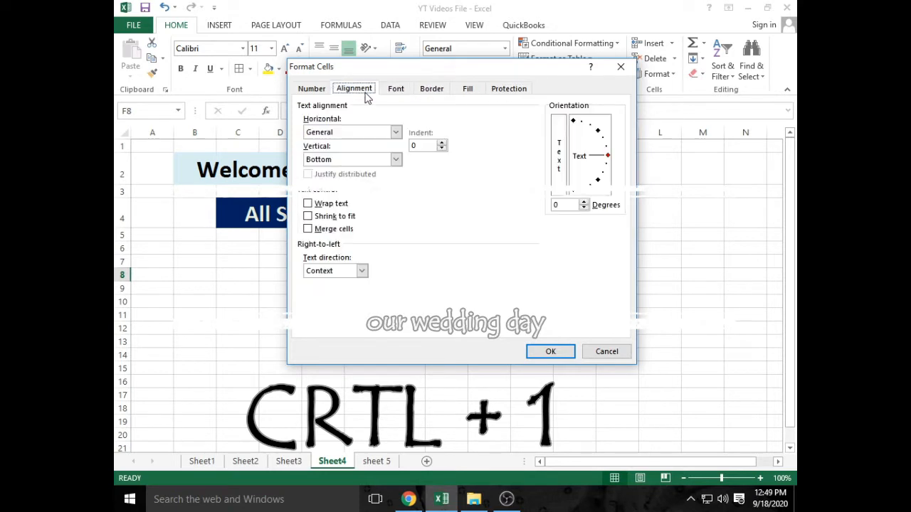
left_click(313, 89)
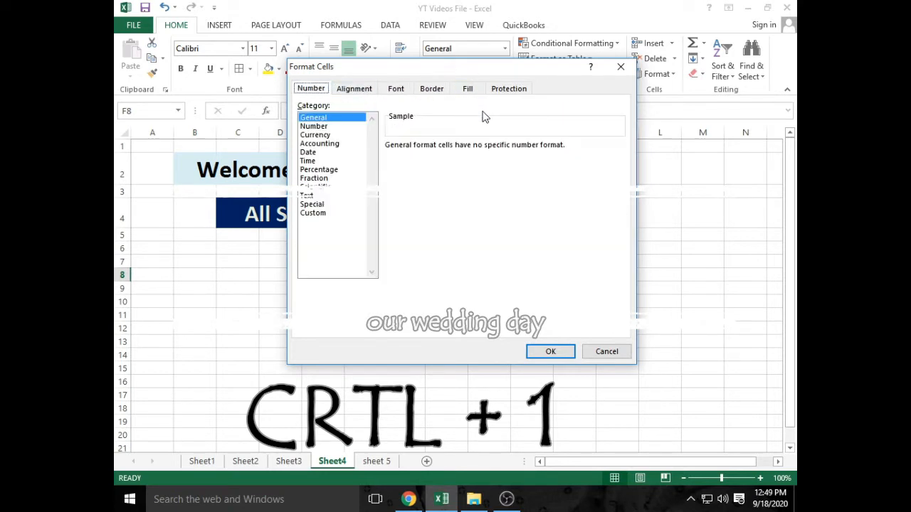
left_click(631, 68)
left_click(452, 262)
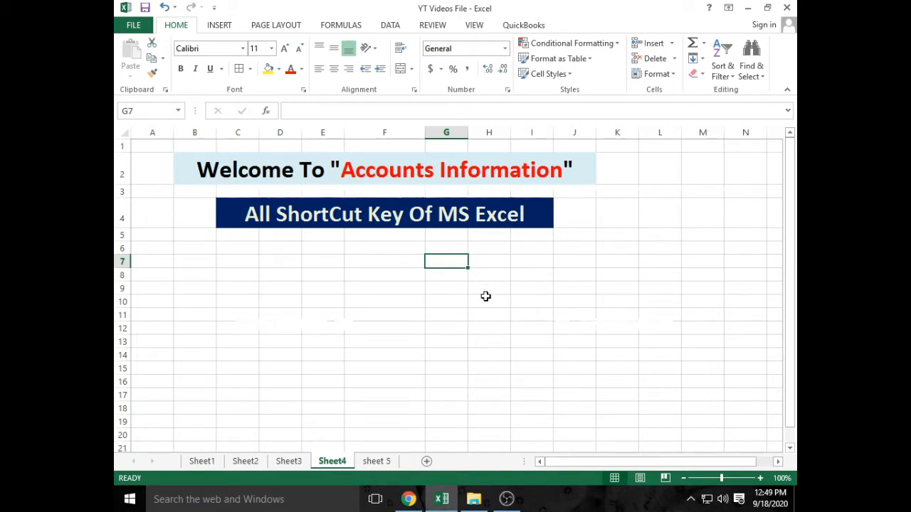
left_click(407, 300)
- On Sheet3, copy the nine revenue figures in B9:B17
left_click(302, 466)
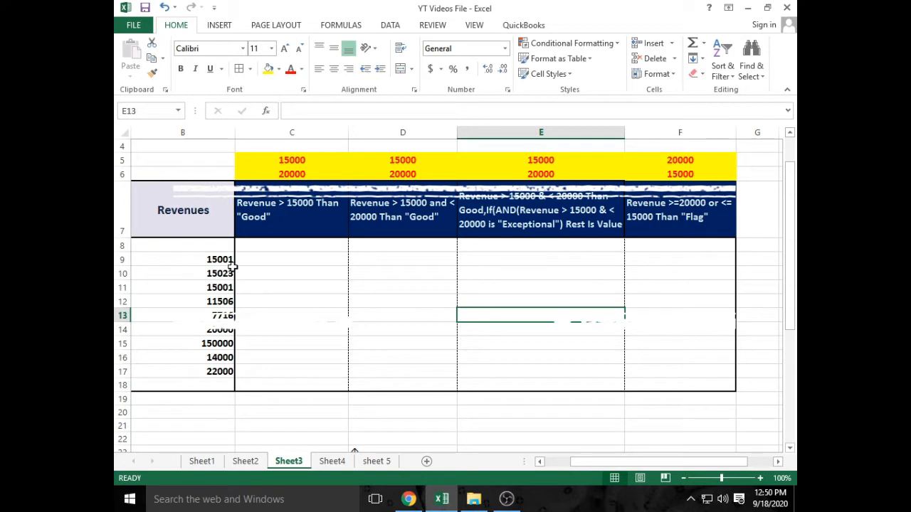
left_click_drag(229, 262, 222, 371)
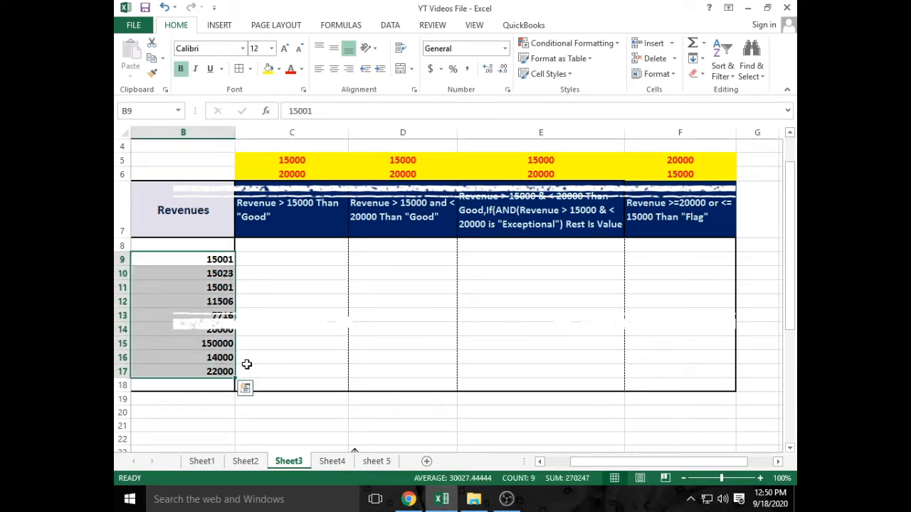
key("ctrl+c")
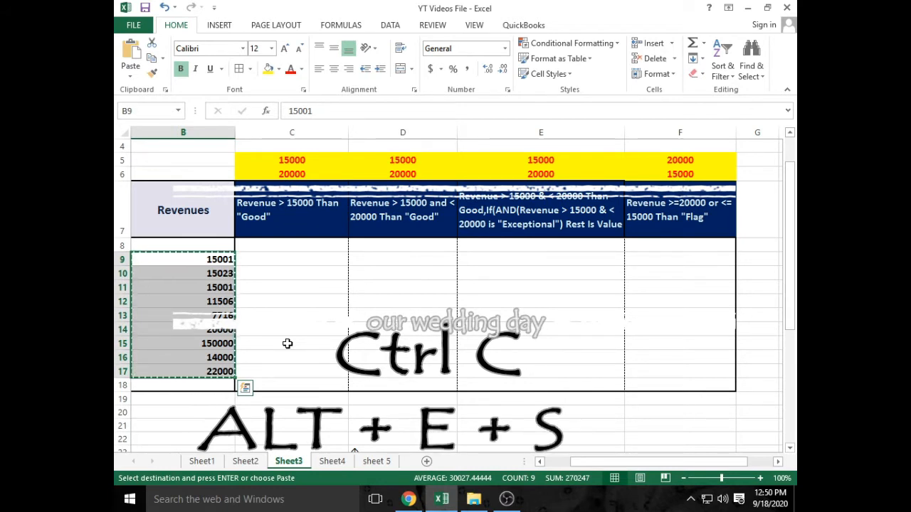
- Bring up Paste Special with Values chosen, move the dialog, then cancel it
key("alt")
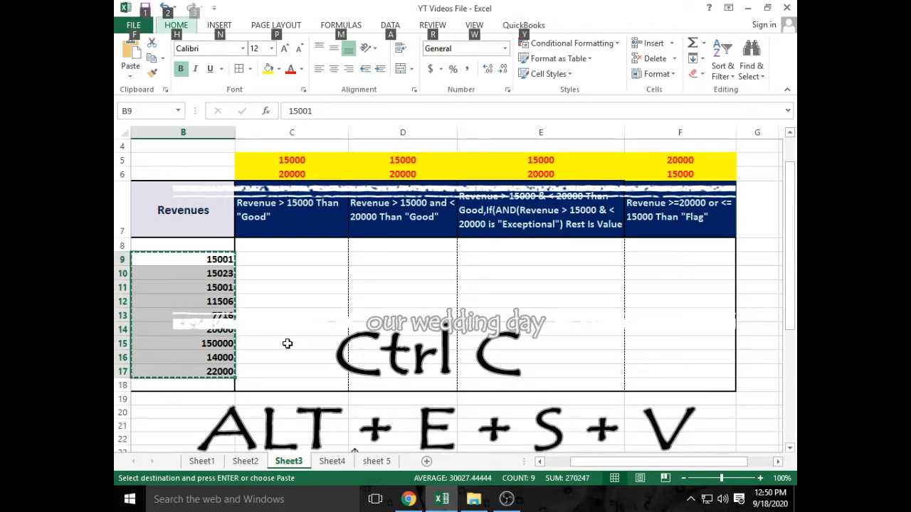
key("e")
key("s")
key("v")
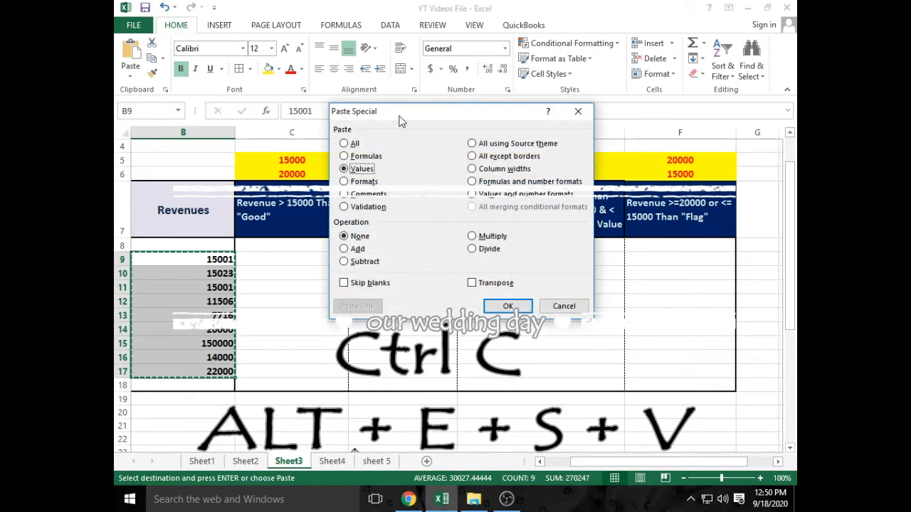
left_click_drag(402, 118, 496, 113)
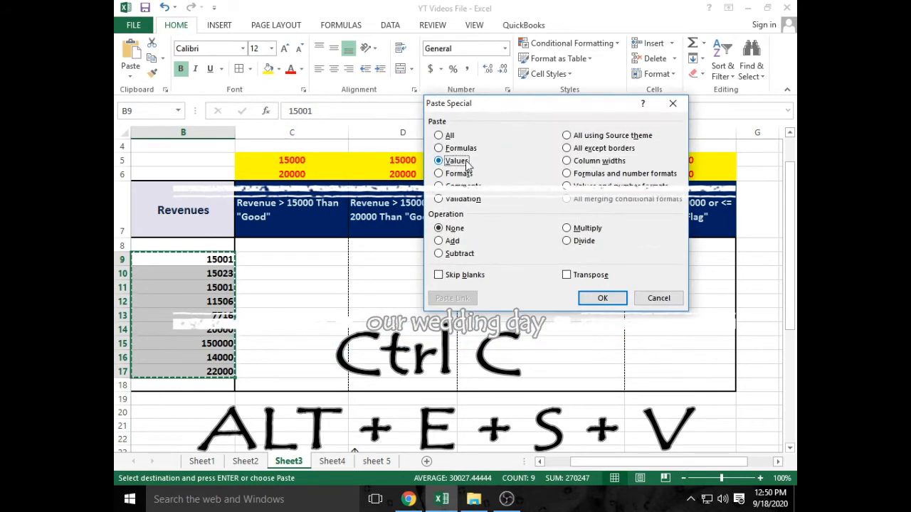
left_click(672, 103)
- Paste the revenues as values into D11:D19, then undo that paste
left_click(366, 288)
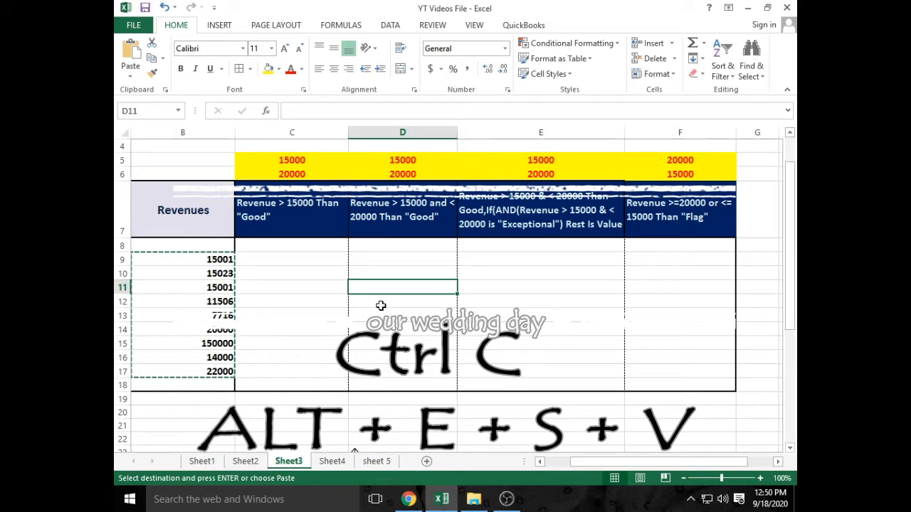
key("alt")
key("e")
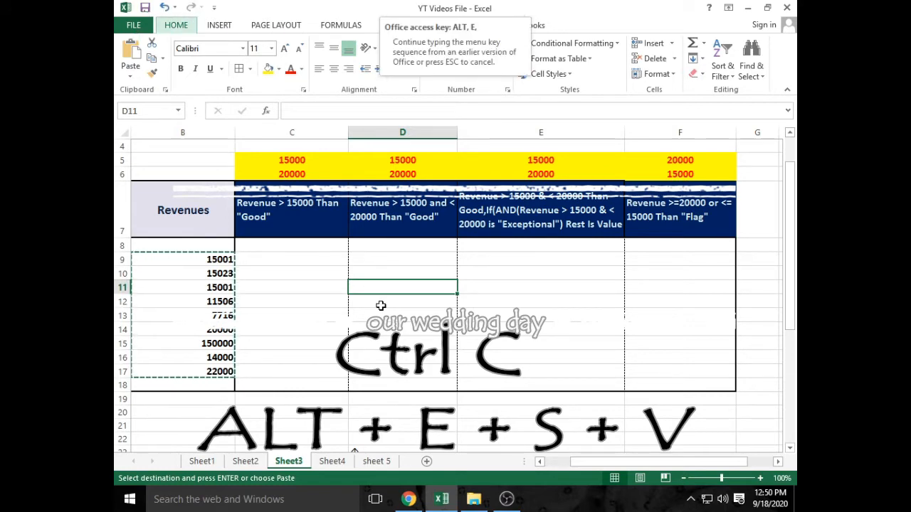
key("s")
key("v")
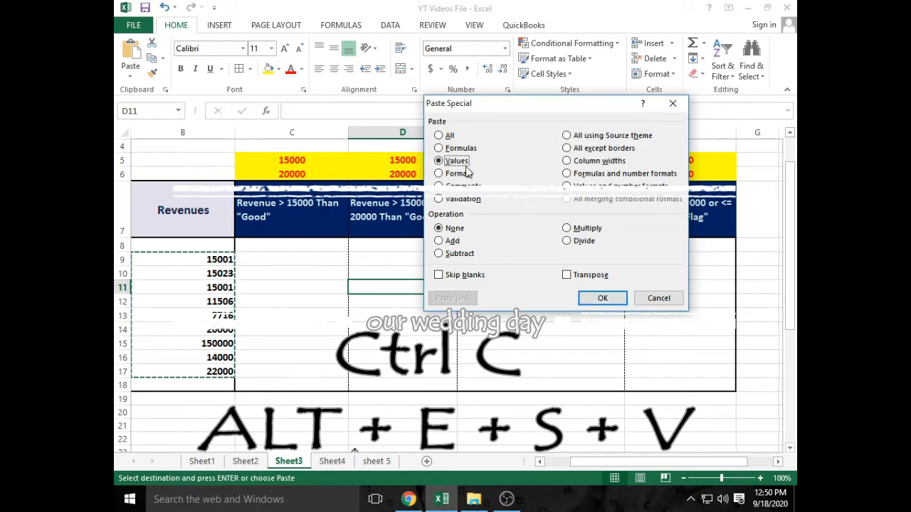
left_click(602, 298)
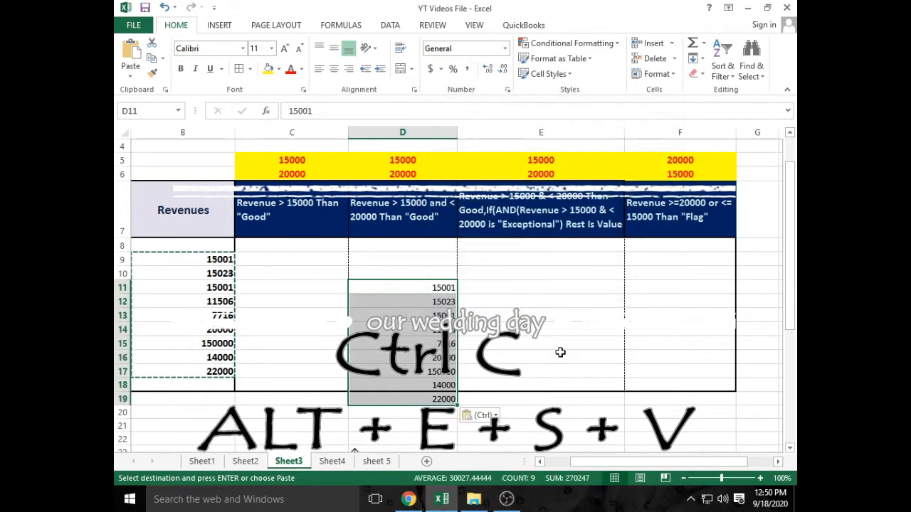
scroll(411, 350, "down", 1)
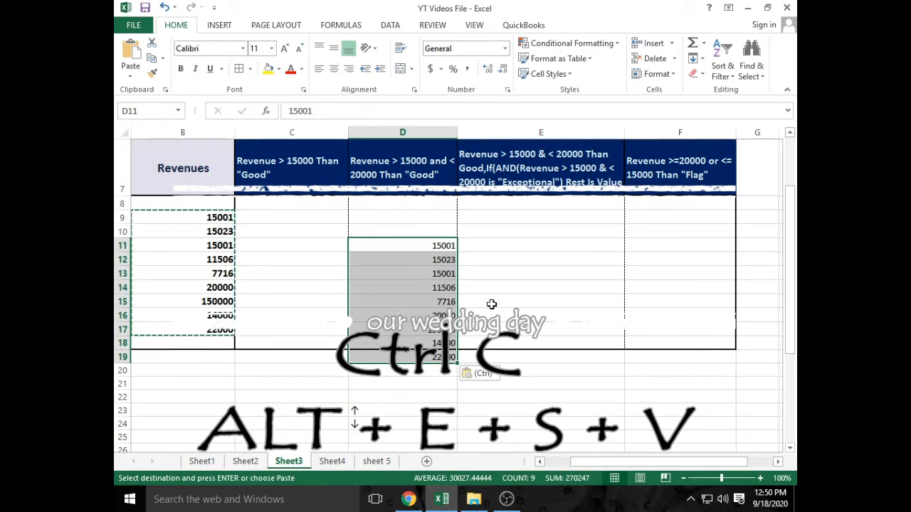
key("ctrl+z")
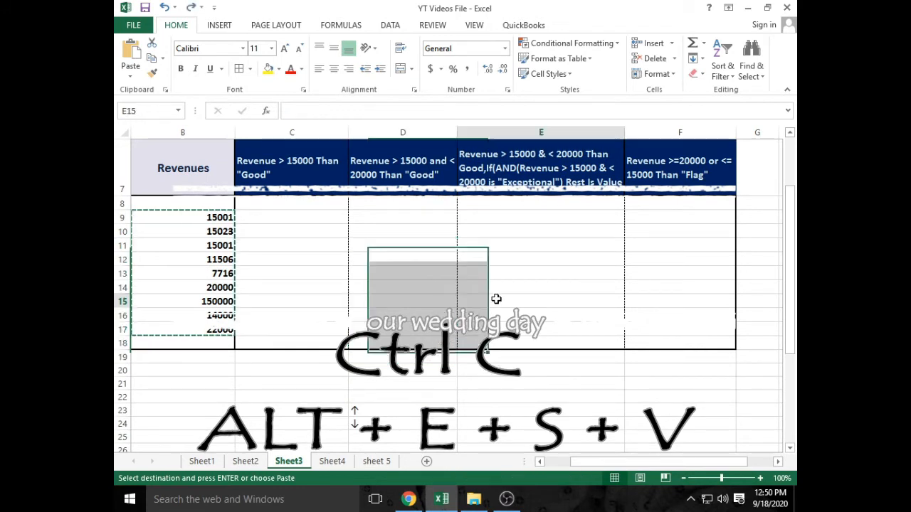
- Paste the revenues as values into D9:D17, then start Paste Special again
left_click(492, 301)
left_click(399, 216)
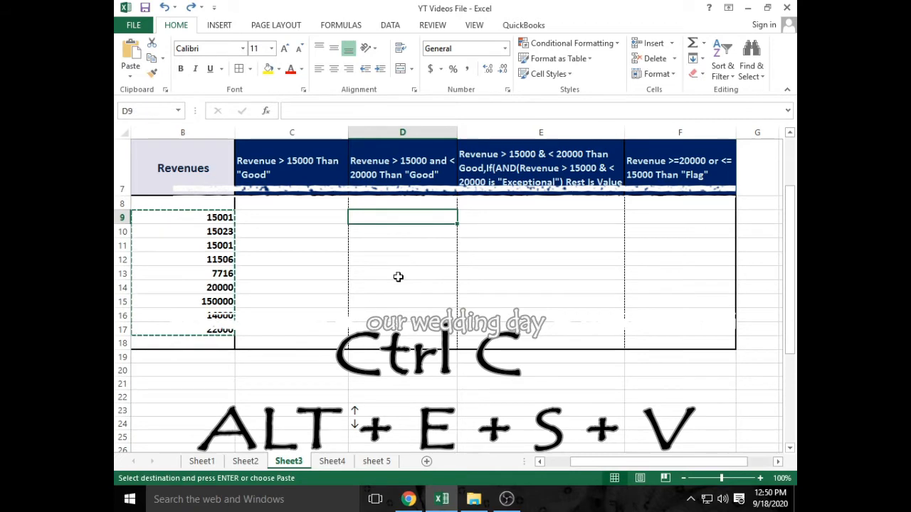
key("alt")
key("e")
key("s")
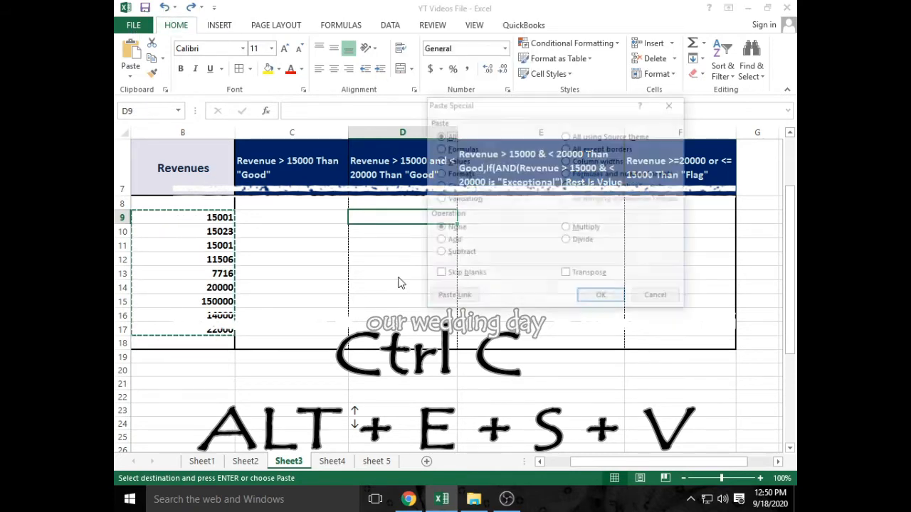
key("v")
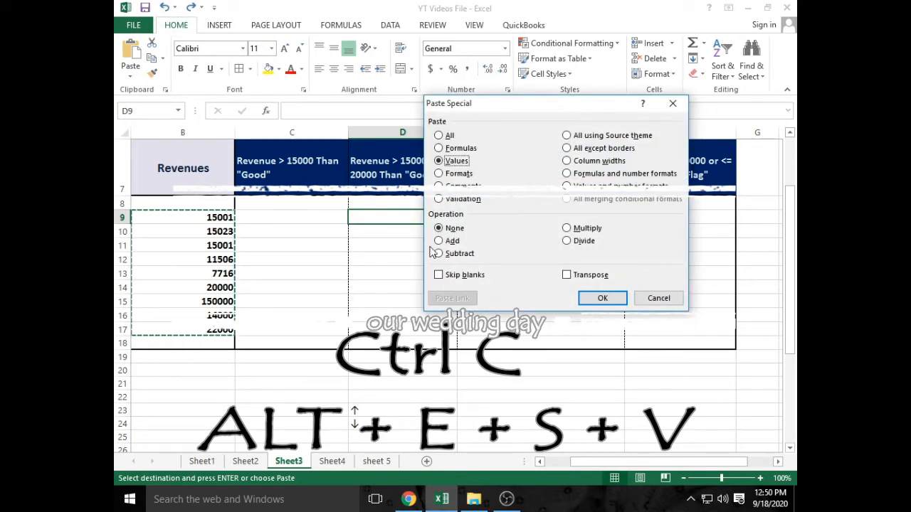
left_click(602, 299)
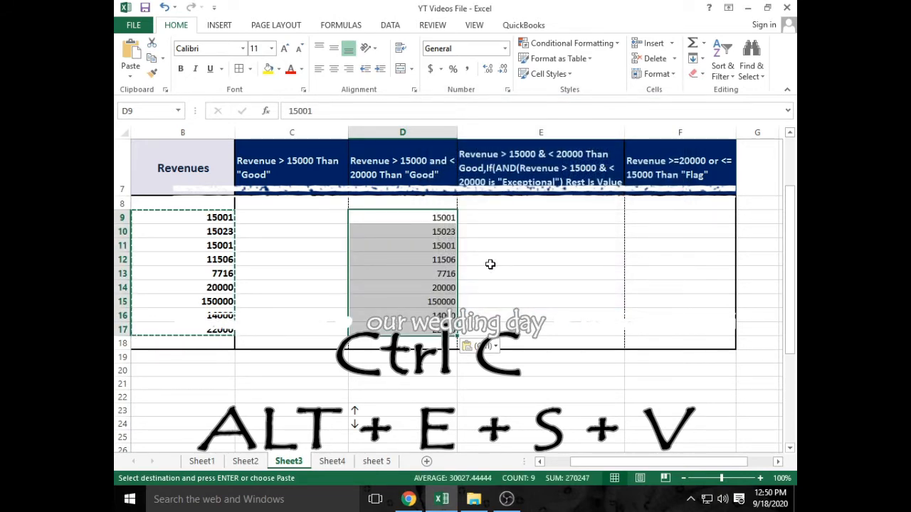
key("alt")
key("e")
key("s")
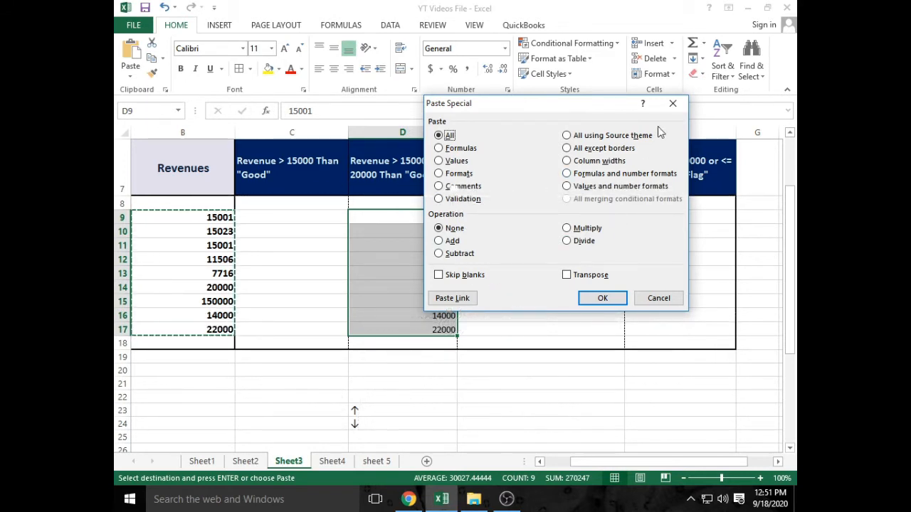
left_click(672, 103)
left_click_drag(537, 217, 537, 225)
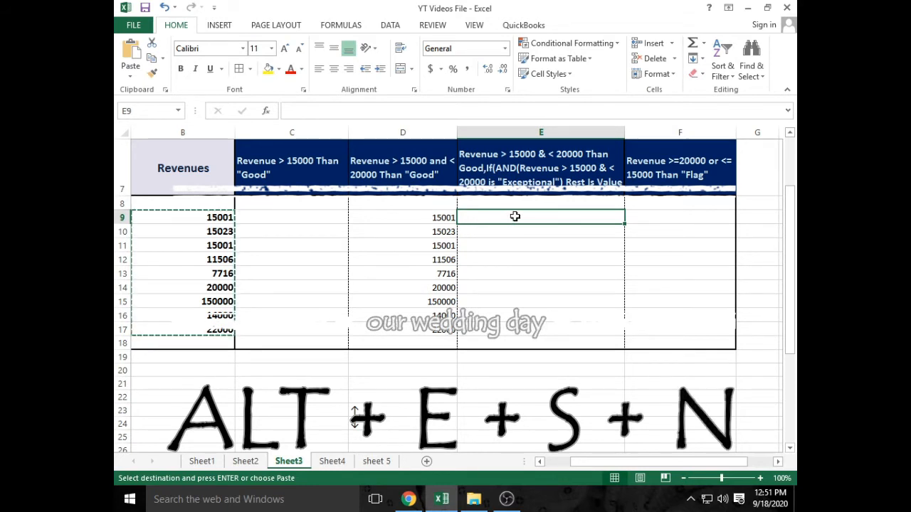
- Paste only the validation rules into E9:E17 through Paste Special
key("alt")
key("e")
key("s")
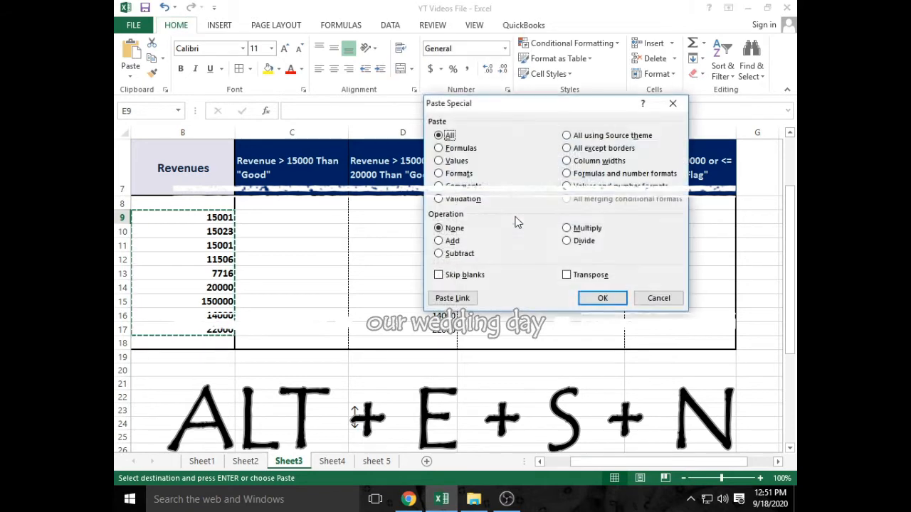
key("n")
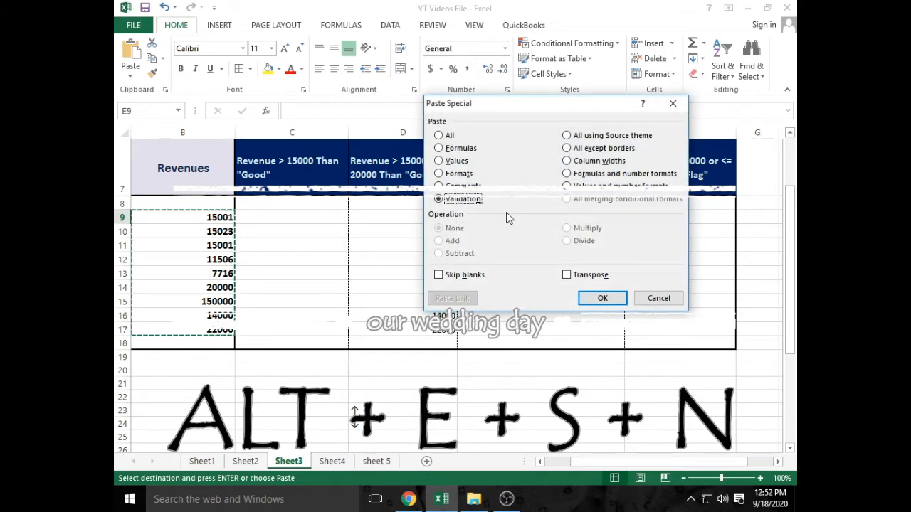
left_click(597, 297)
- Check the pasted cells in E9:E17 and the revenues in B12:B15, then switch to Sheet4
left_click(576, 220)
left_click(566, 249)
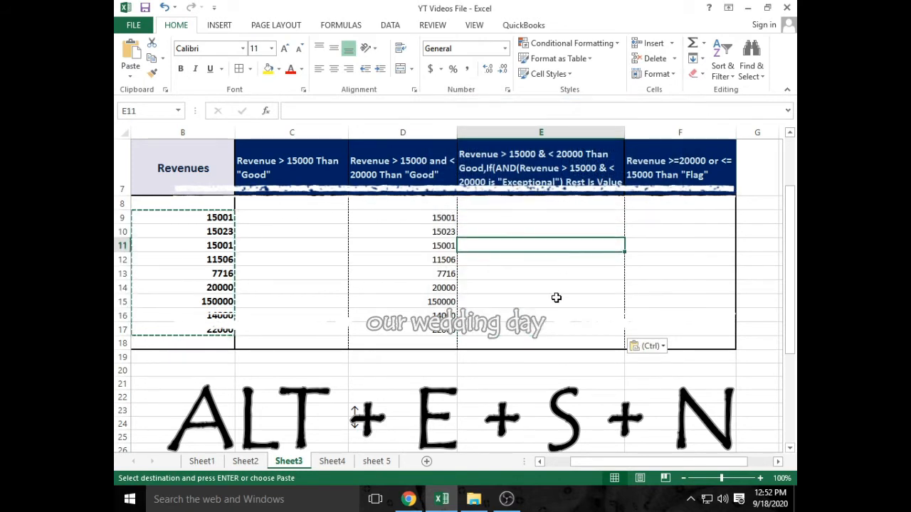
left_click(556, 300)
left_click(551, 326)
left_click_drag(560, 222, 553, 325)
left_click_drag(206, 259, 214, 302)
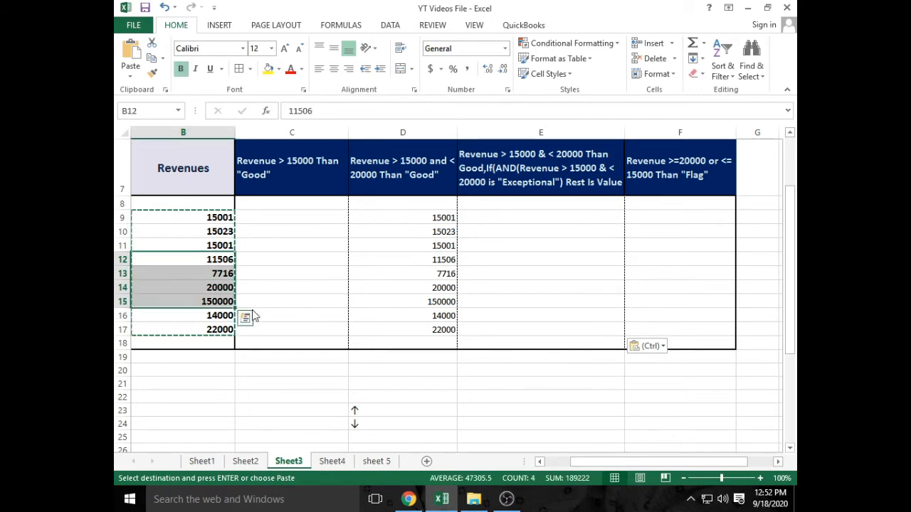
left_click(331, 461)
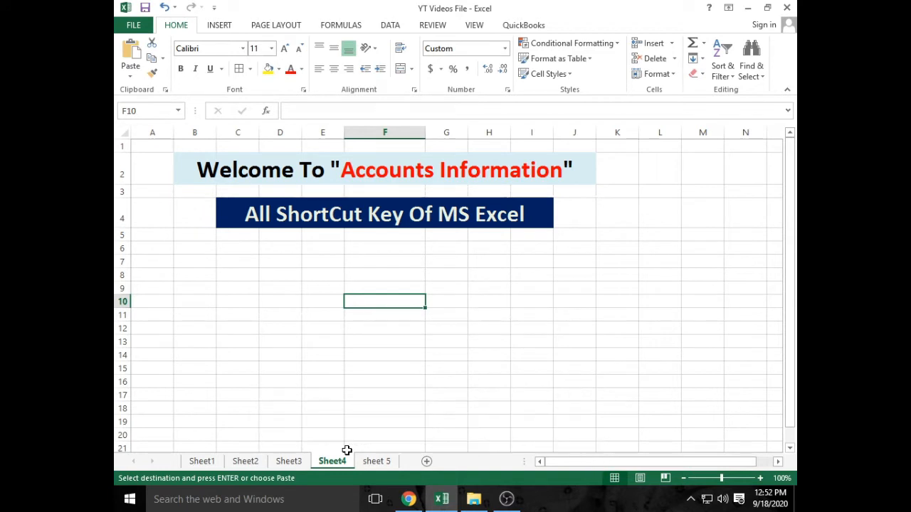
key("alt")
key("alt")
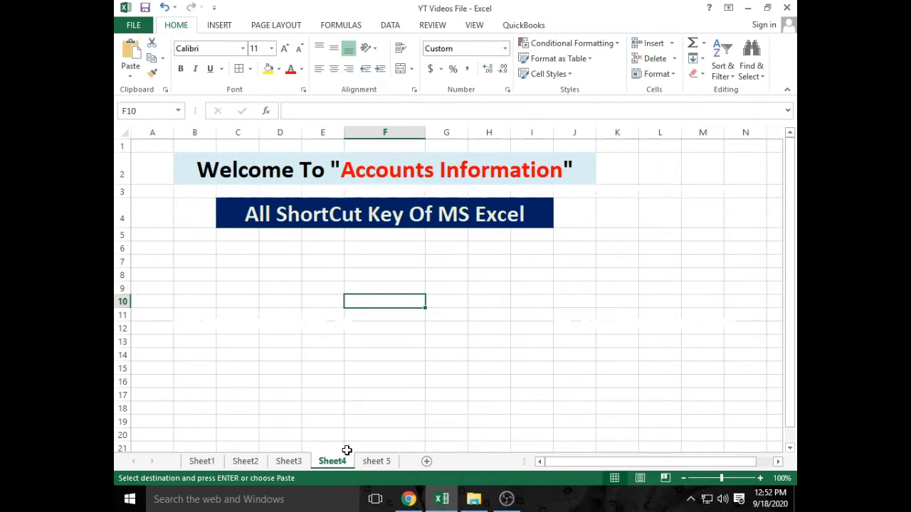
key("F1")
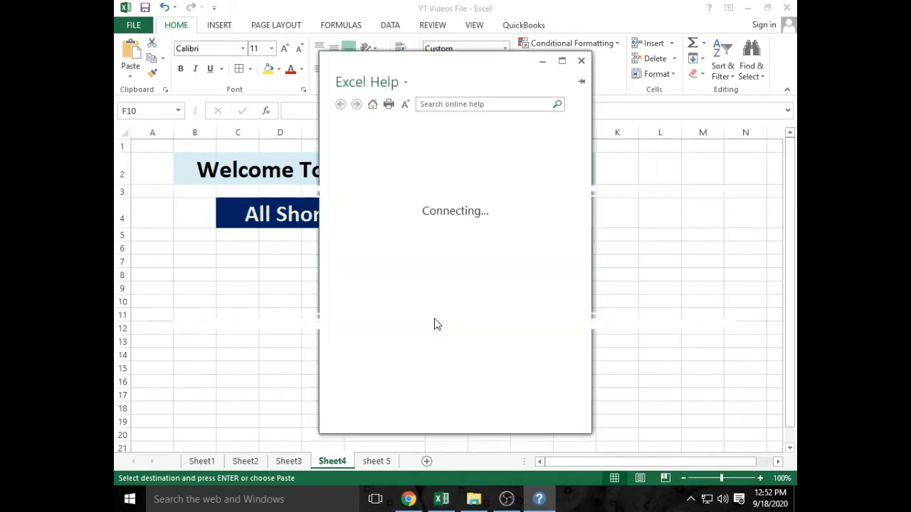
left_click_drag(432, 84, 436, 141)
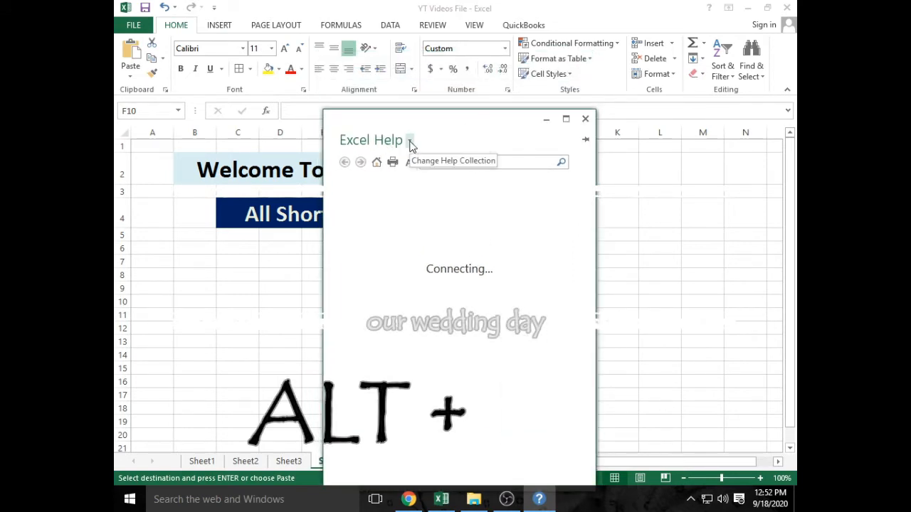
left_click(410, 143)
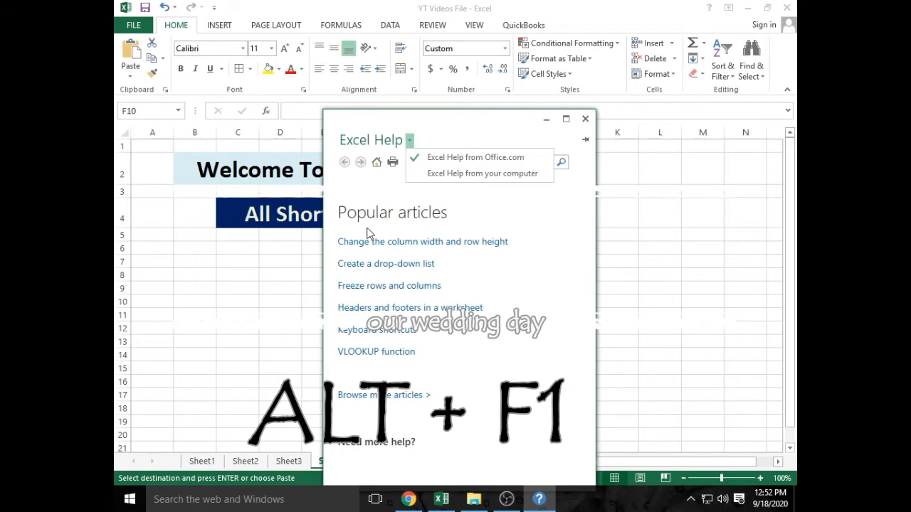
scroll(617, 204, "down", 1)
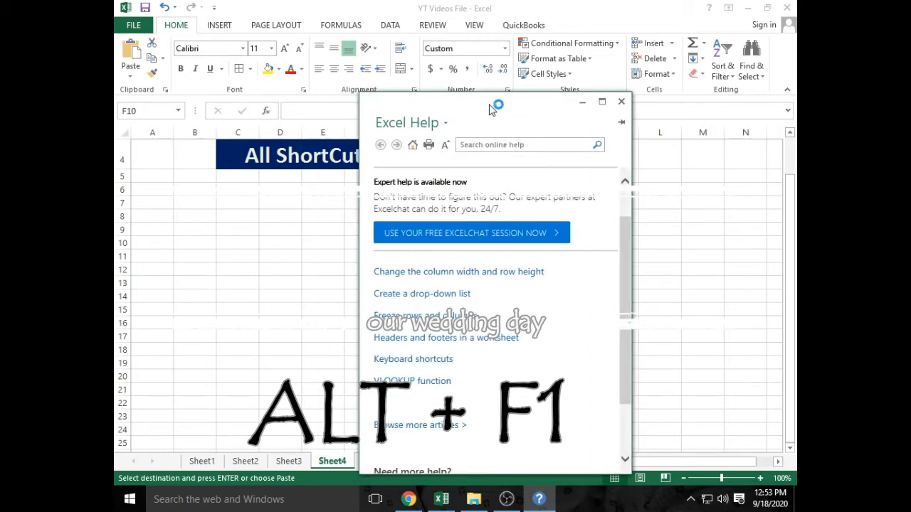
left_click_drag(495, 105, 439, 41)
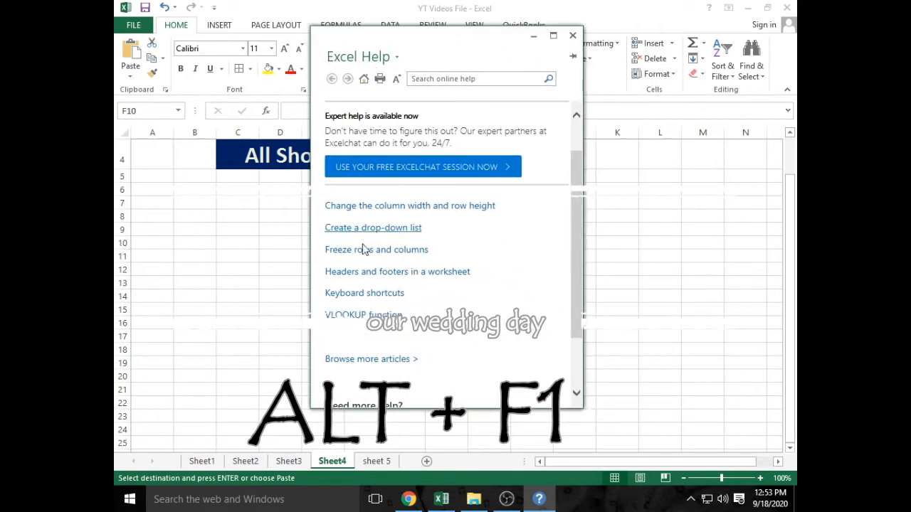
left_click_drag(569, 176, 589, 156)
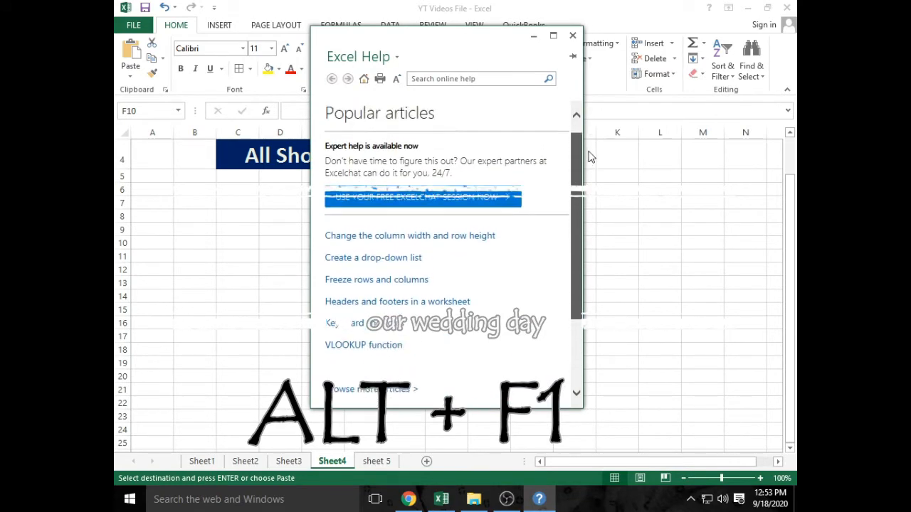
left_click(572, 35)
left_click(516, 216)
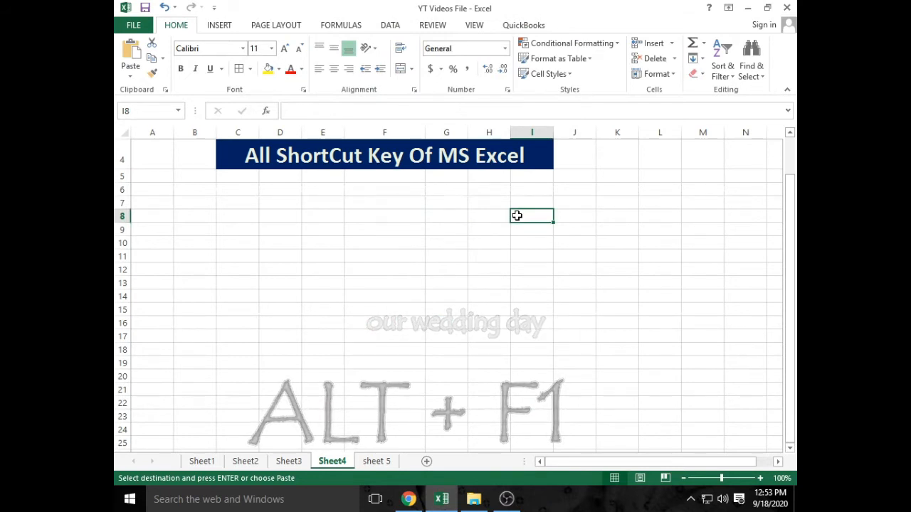
- Select the whole sheet, enter the letter a in G14, then select all with Ctrl+A and deselect
left_click(429, 297)
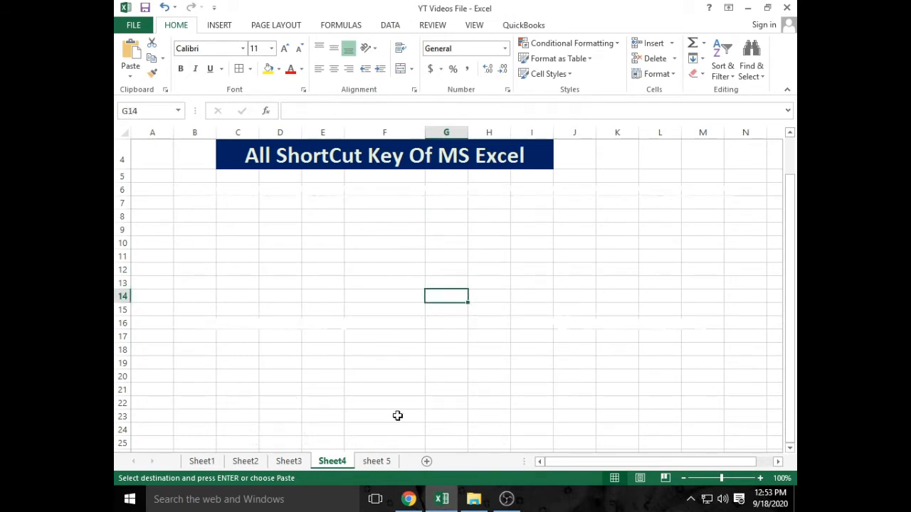
scroll(387, 422, "up", 1)
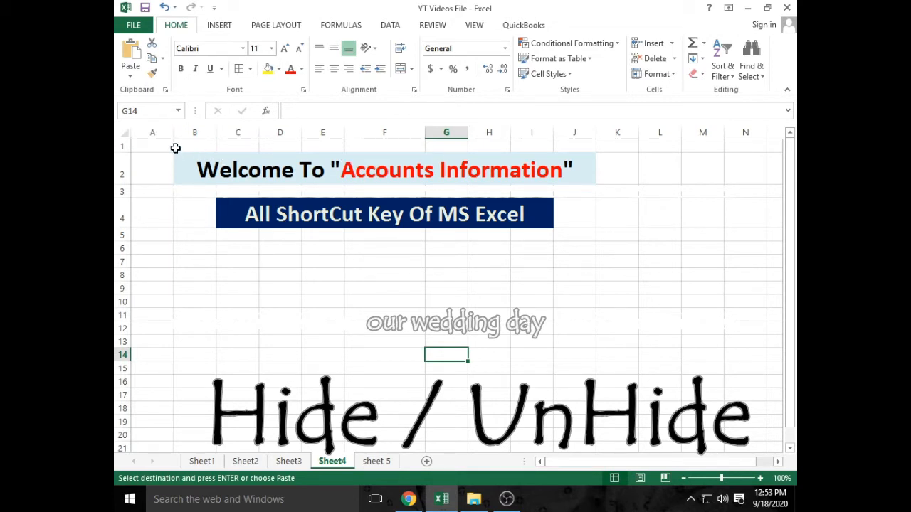
left_click(123, 133)
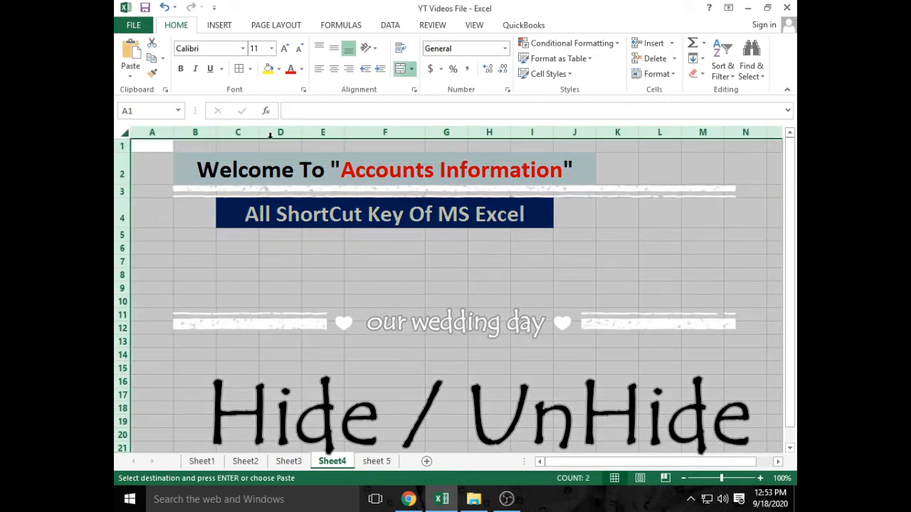
left_click(427, 353)
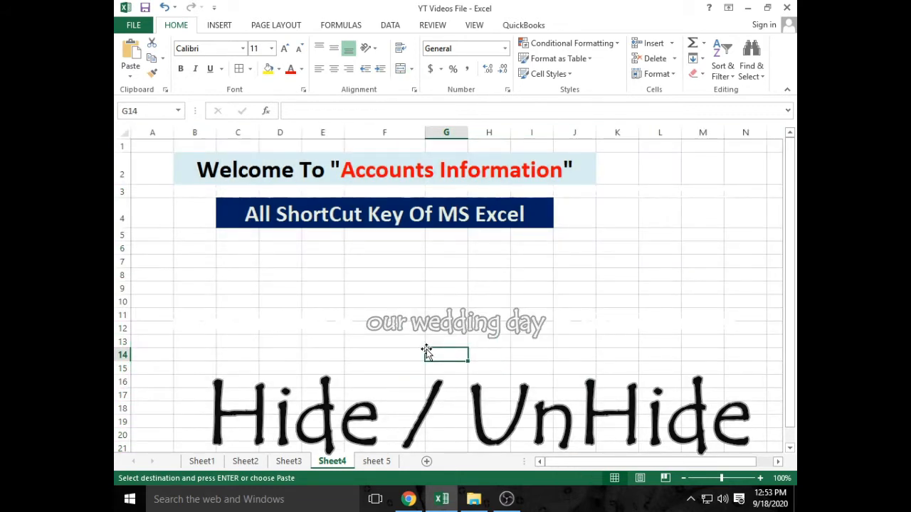
type("a")
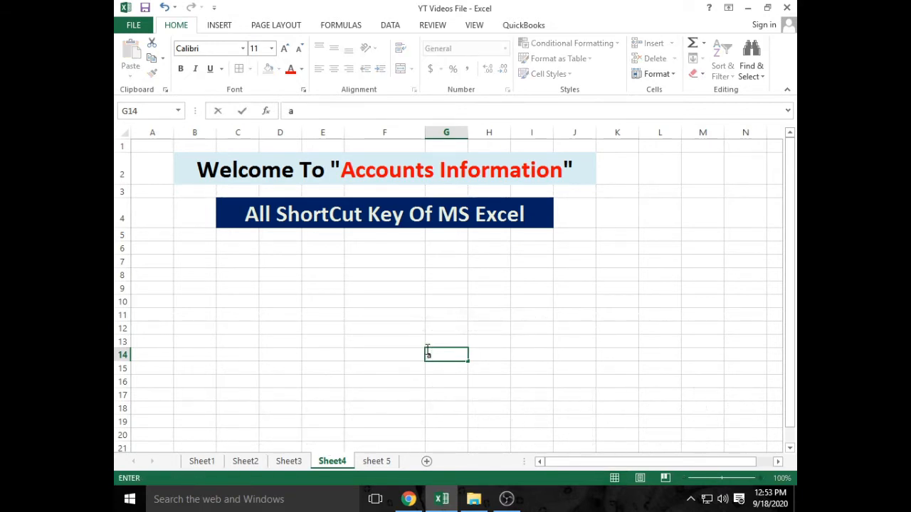
left_click(409, 317)
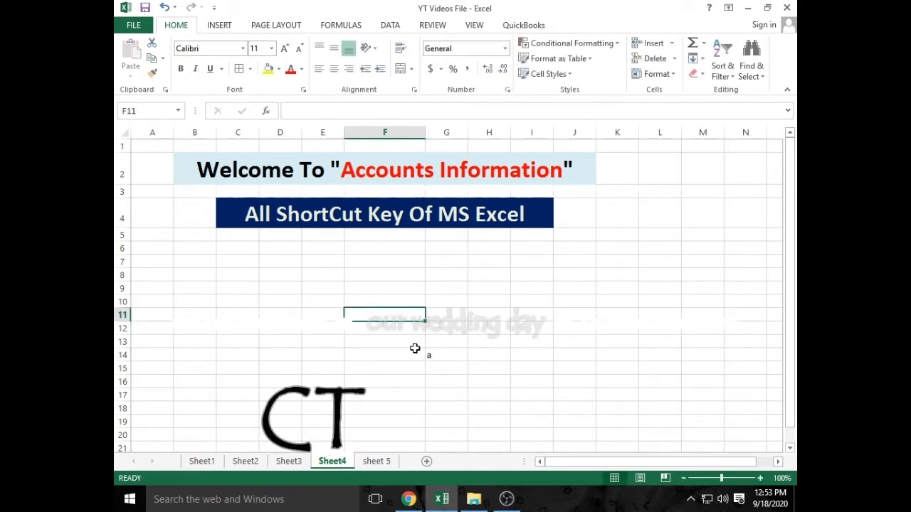
key("ctrl+a")
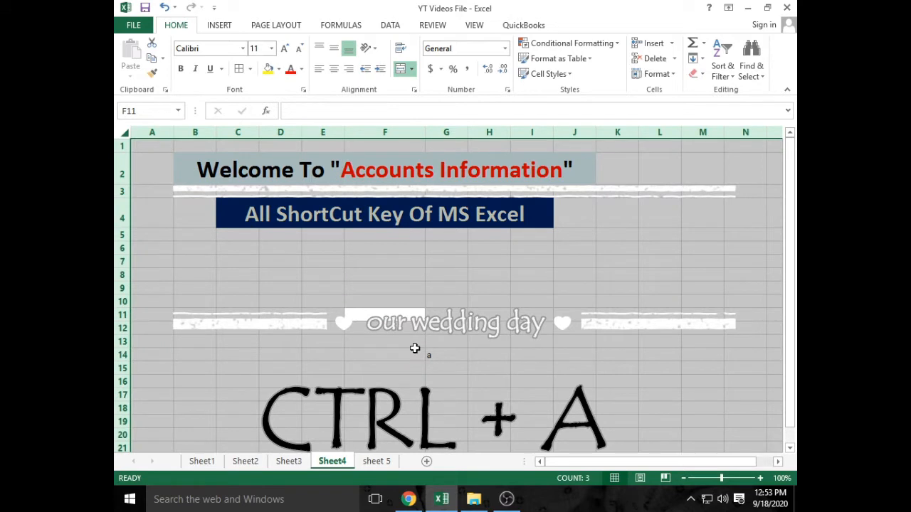
left_click(360, 344)
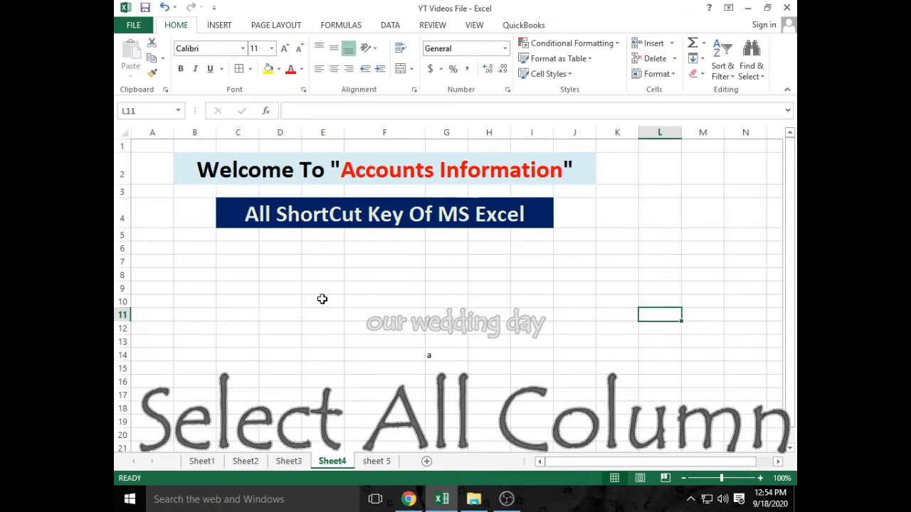
key("ctrl+space")
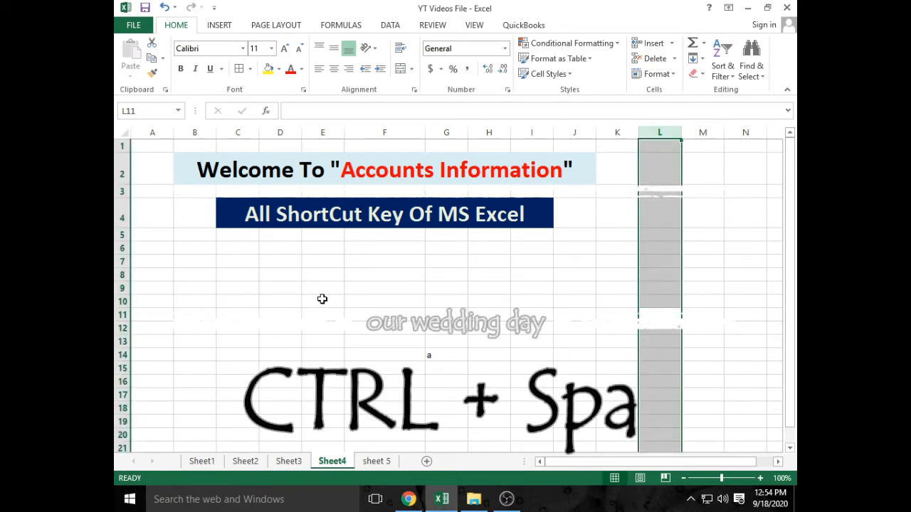
scroll(660, 201, "down", 1)
scroll(661, 201, "down", 9)
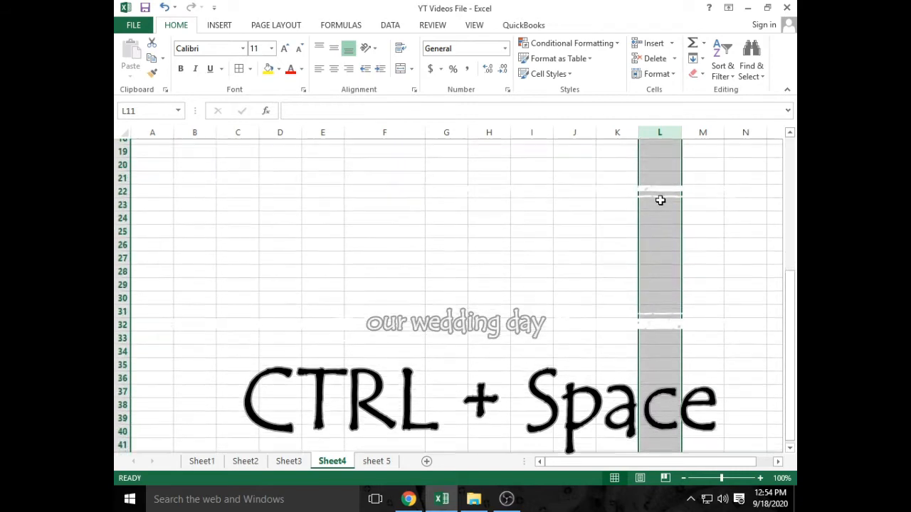
scroll(660, 201, "up", 10)
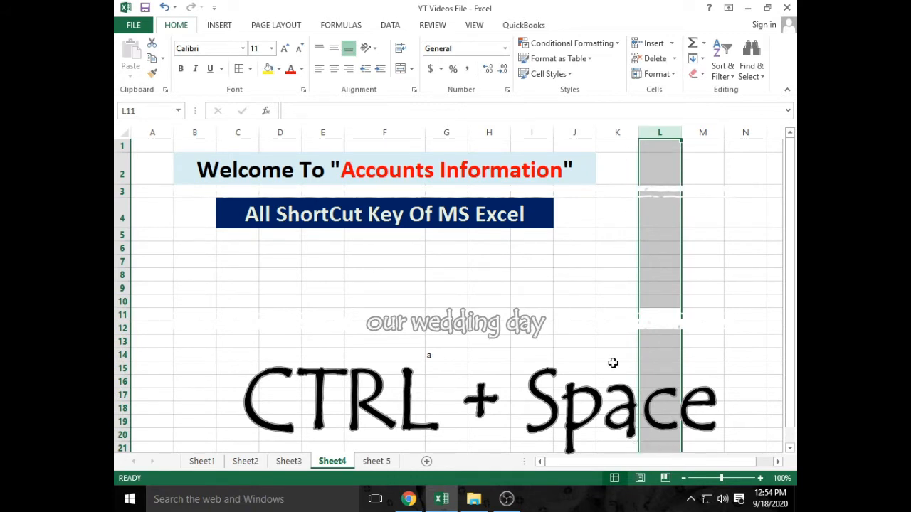
left_click(360, 302)
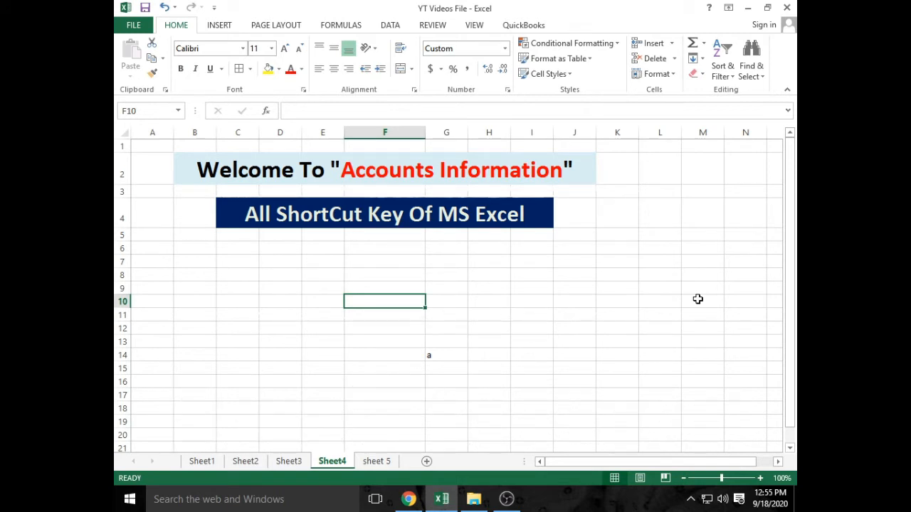
key("shift+space")
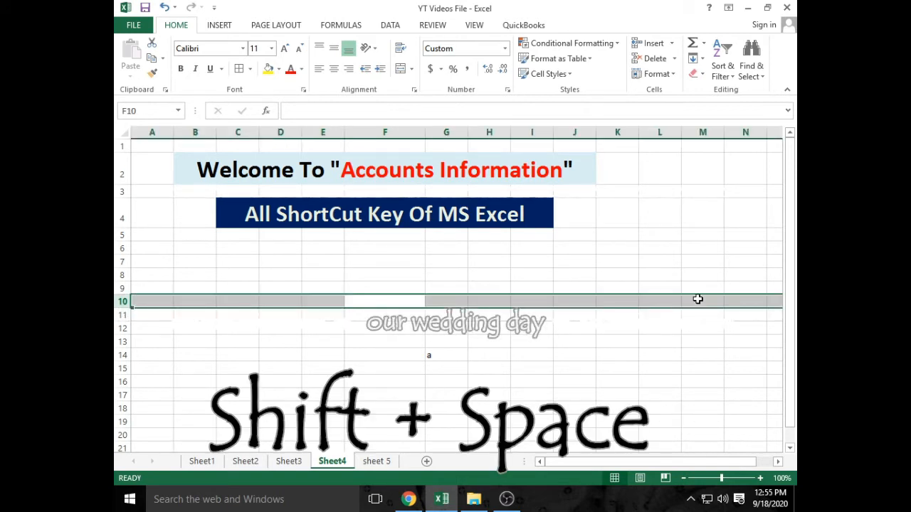
mouse_move(585, 459)
left_mouse_down()
mouse_move(625, 464)
mouse_move(573, 459)
left_mouse_up()
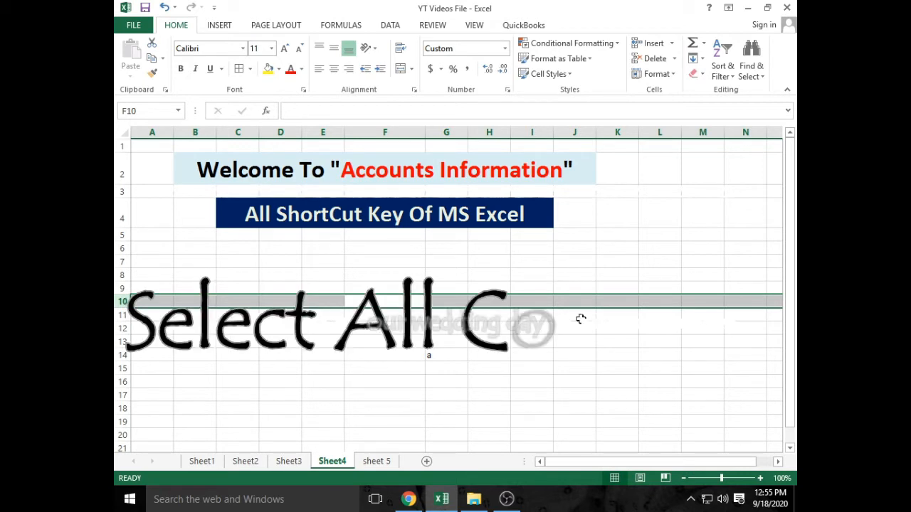
left_click(656, 282)
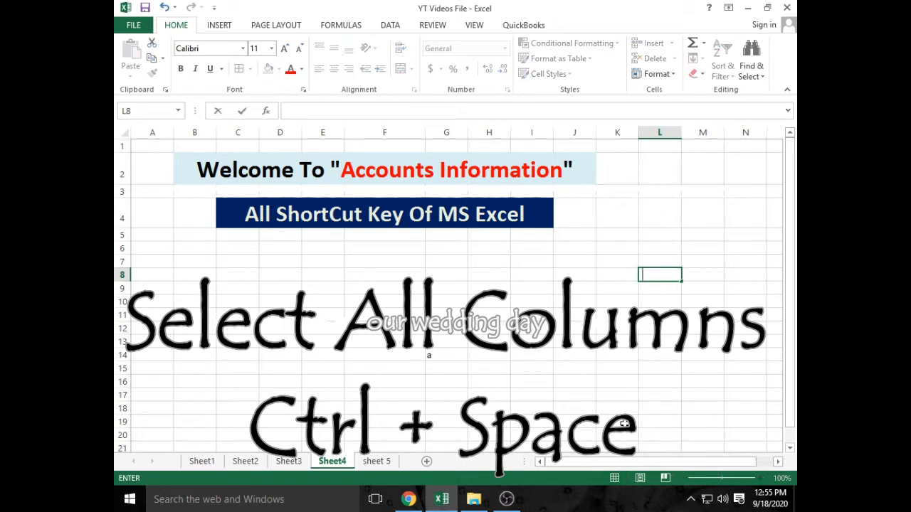
key("ctrl+space")
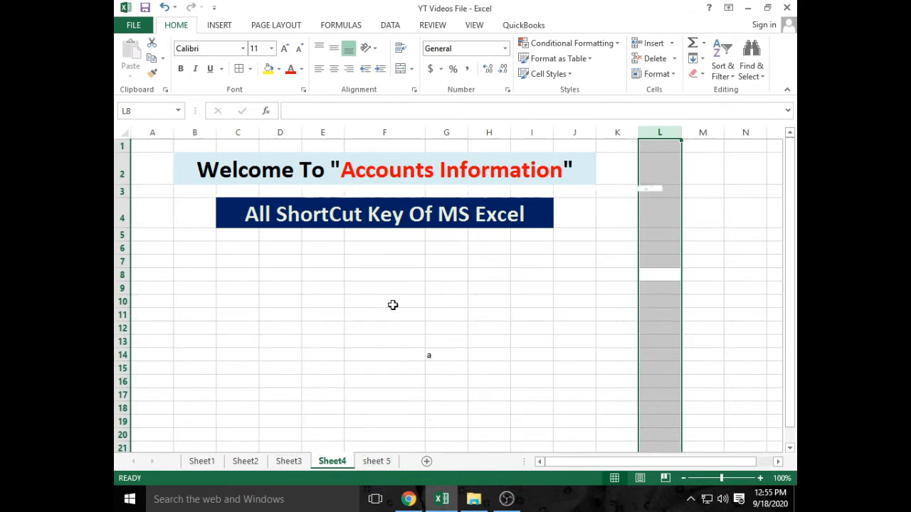
left_click(393, 305)
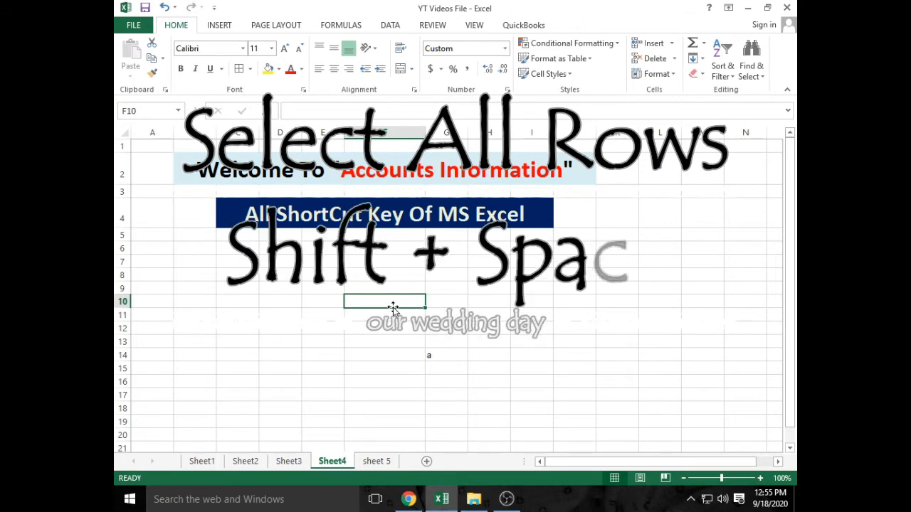
key("shift+space")
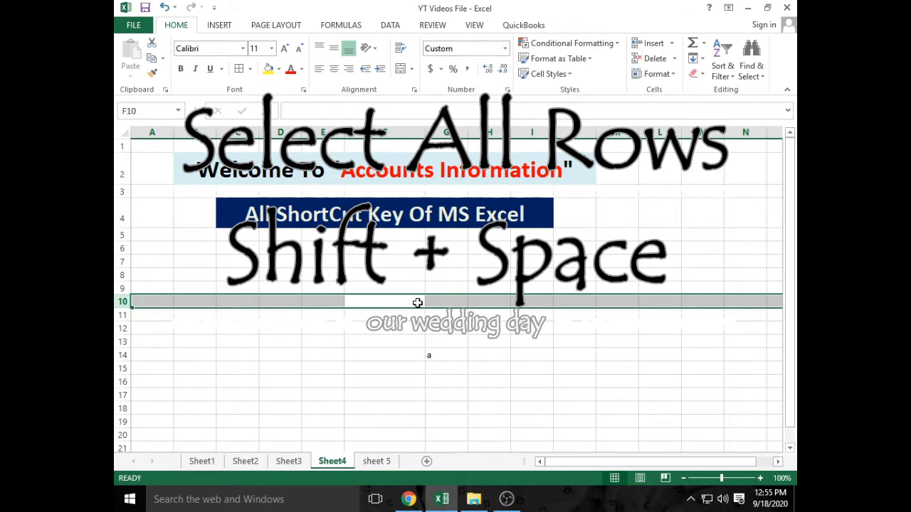
left_click(417, 302)
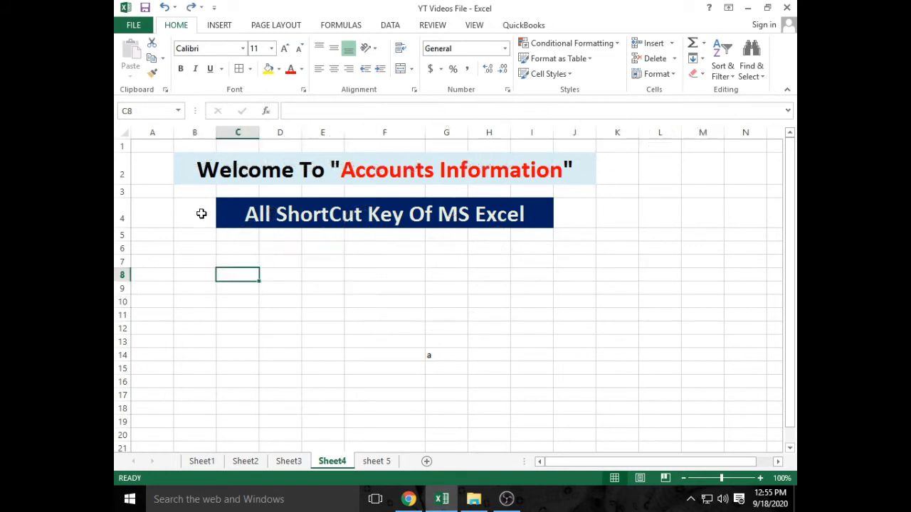
left_click(283, 369)
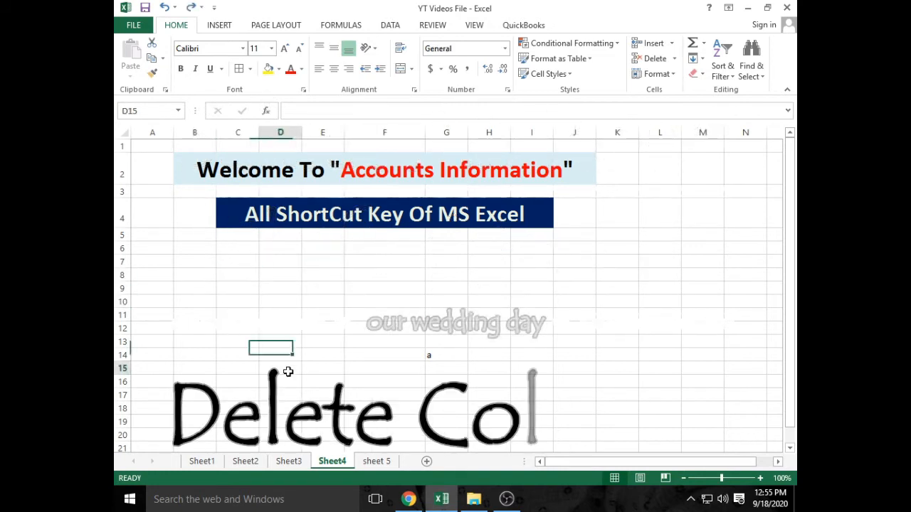
key("Up")
key("Up")
key("Up")
key("Up")
key("Up")
key("Up")
key("Up")
key("Up")
key("Up")
key("Up")
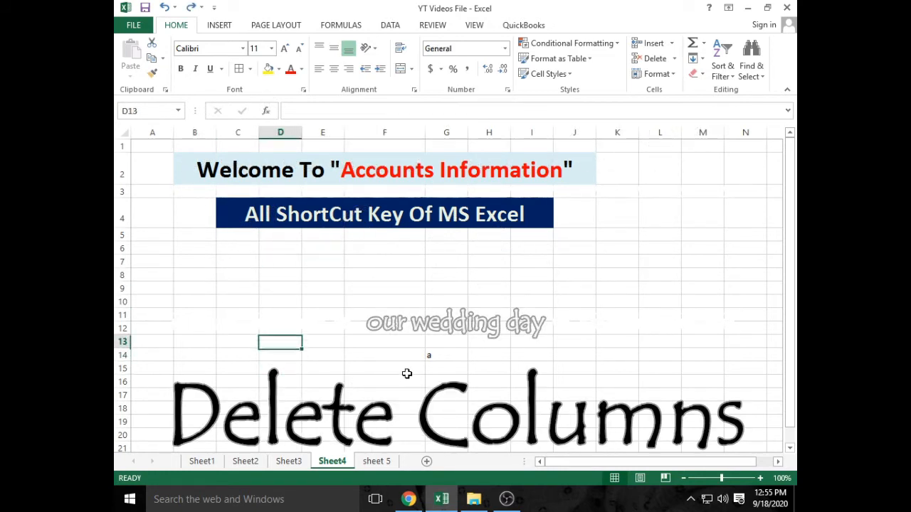
key("Up")
key("Up")
key("Up")
key("Up")
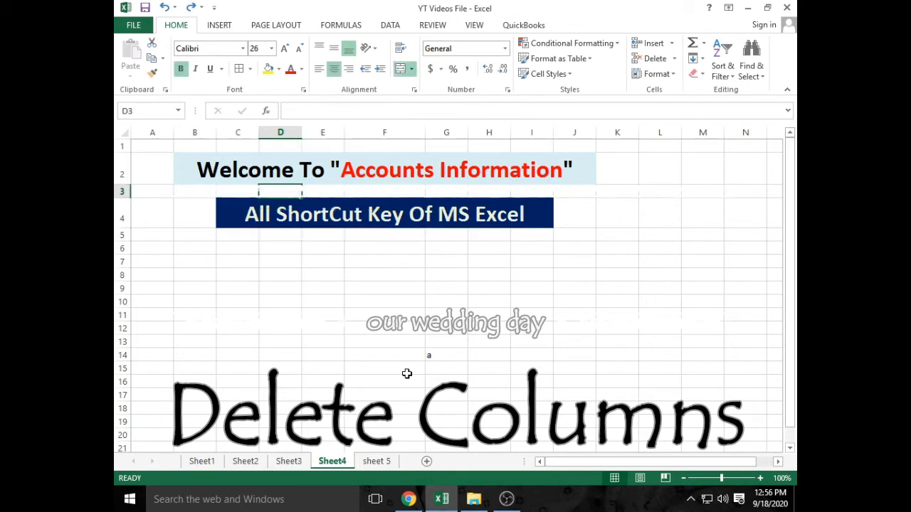
key("Left")
key("Left")
key("Left")
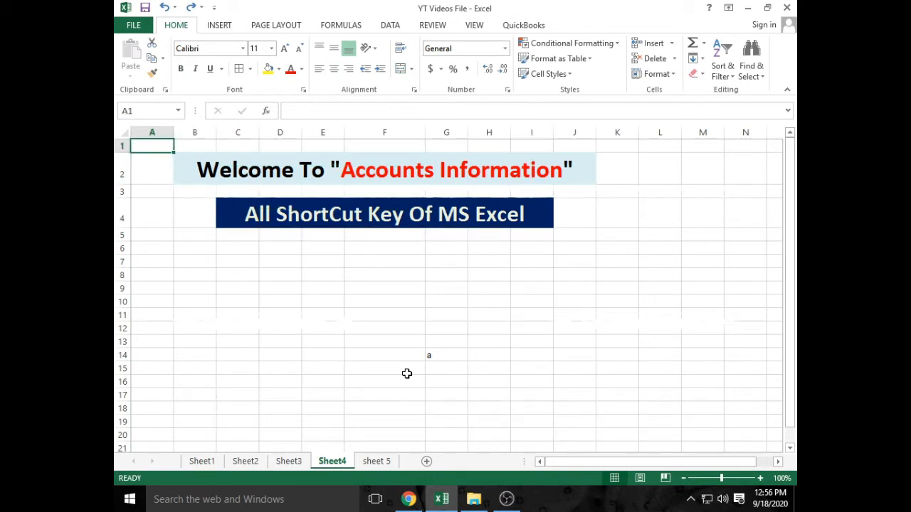
key("ctrl+minus")
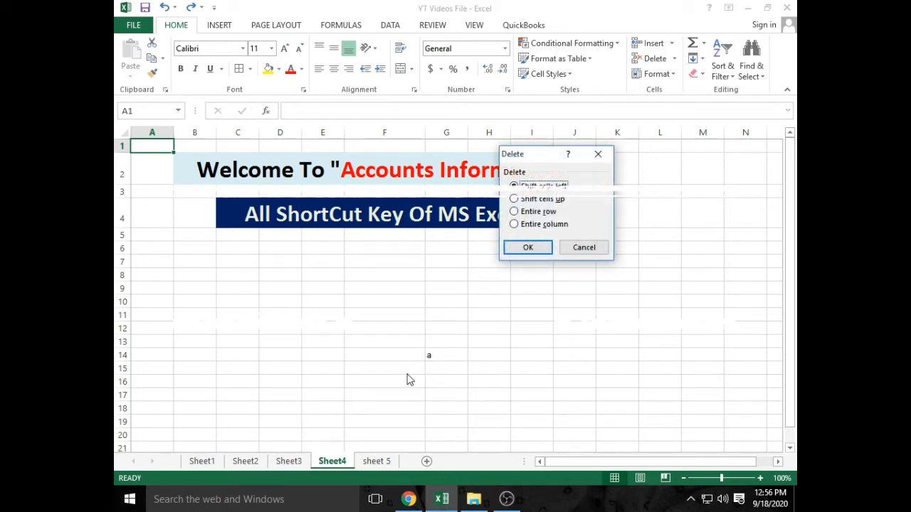
left_click(598, 154)
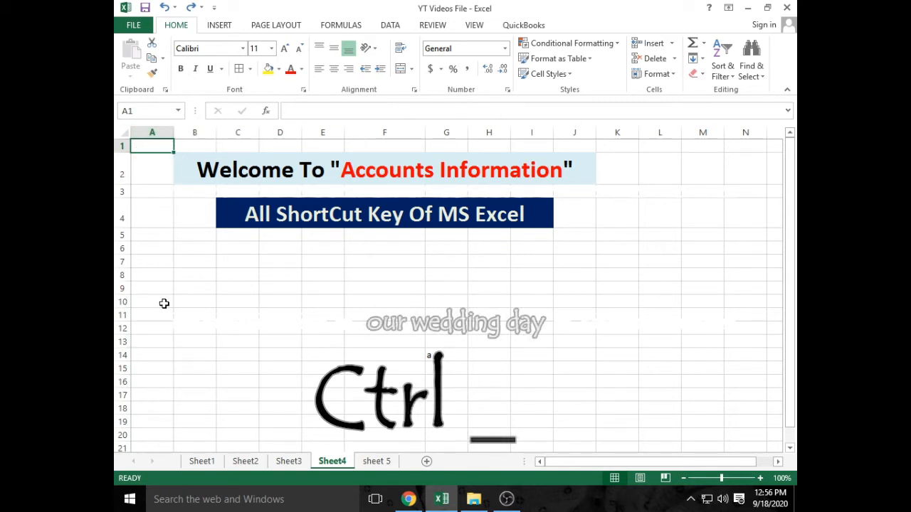
- Delete column A with Ctrl+-, then practise selecting columns A–L and rows 6–10
left_click(153, 133)
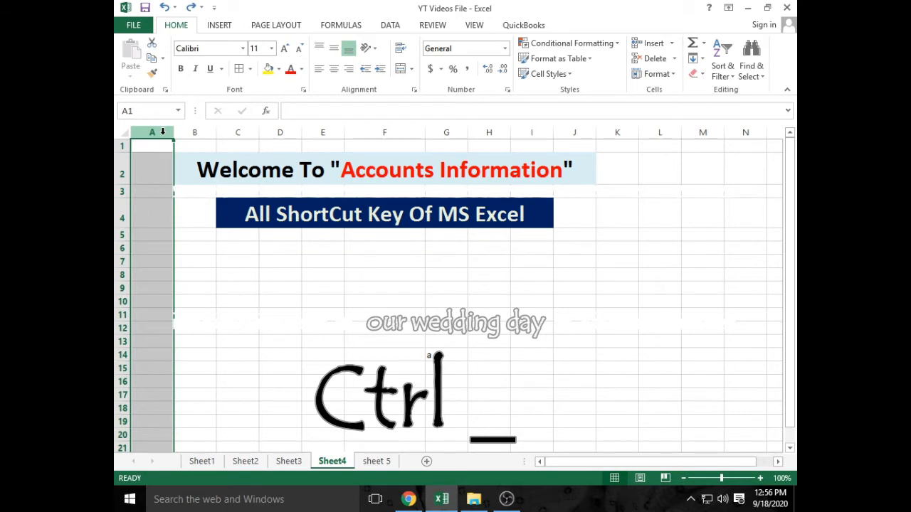
key("ctrl+minus")
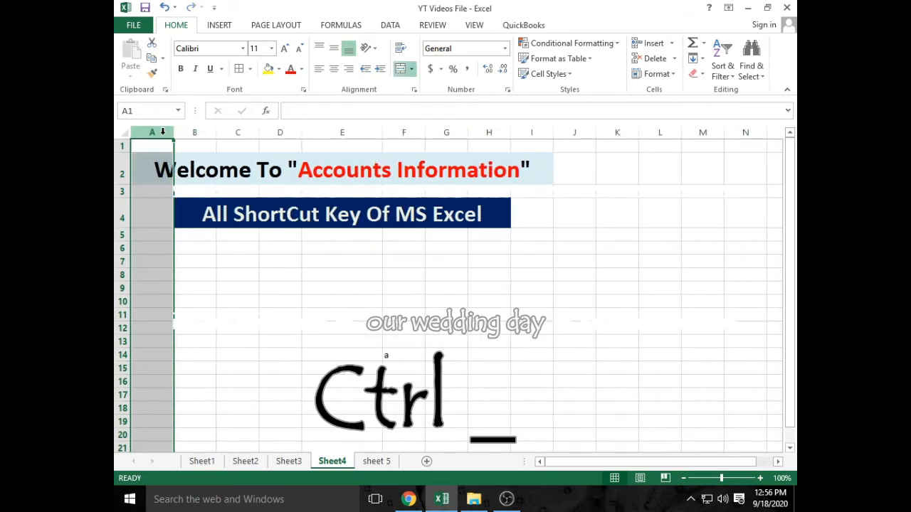
left_click(182, 249)
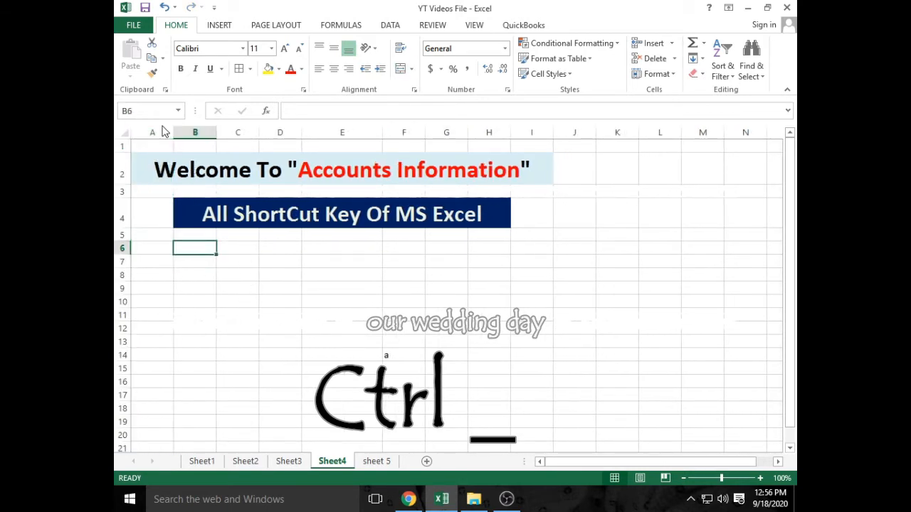
left_click_drag(162, 131, 660, 134)
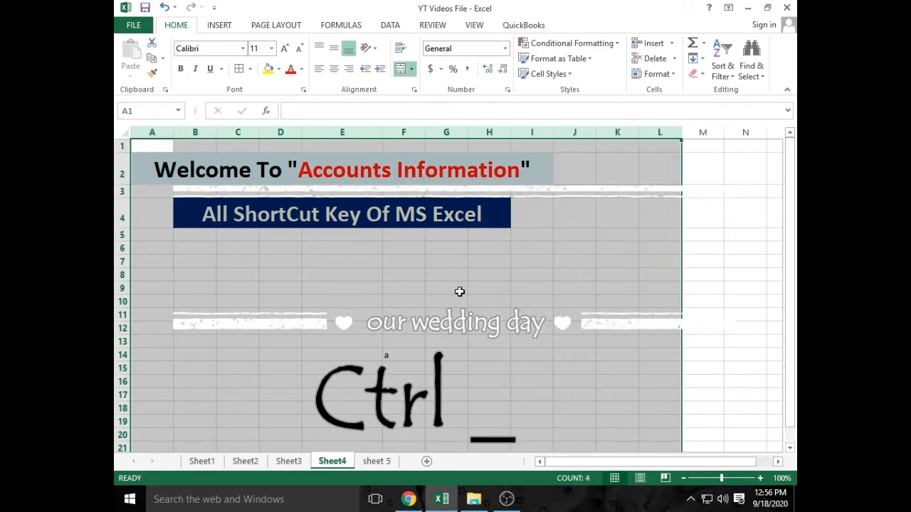
left_click(460, 290)
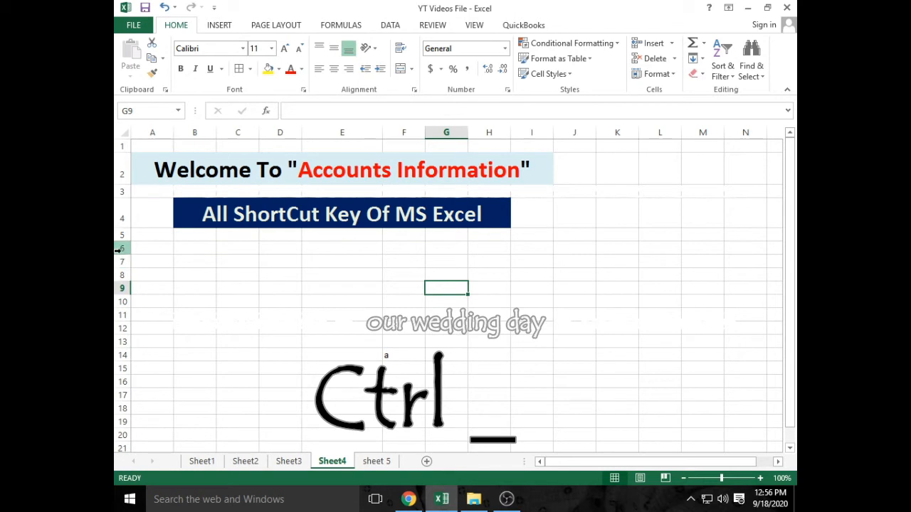
left_click_drag(122, 247, 163, 349)
left_click(195, 395)
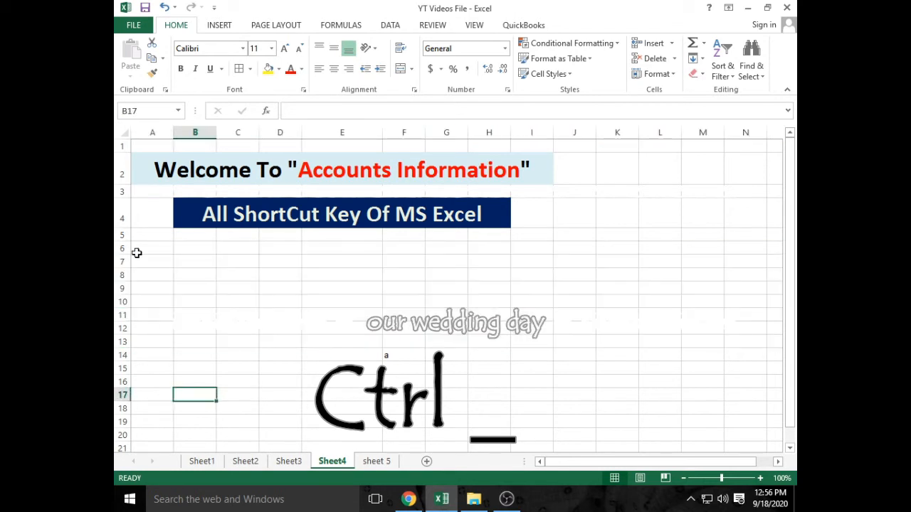
- Delete the thin empty row 3, then check the title and banner rows
left_click(123, 192)
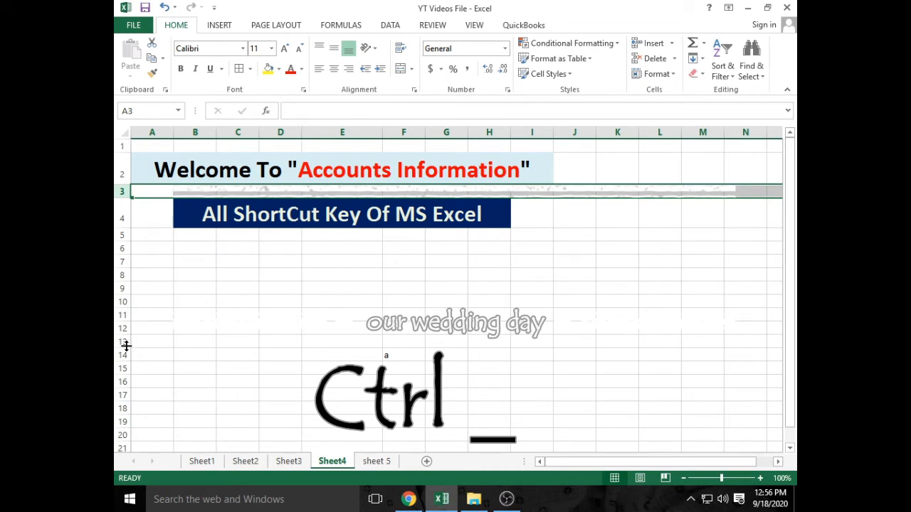
key("ctrl+minus")
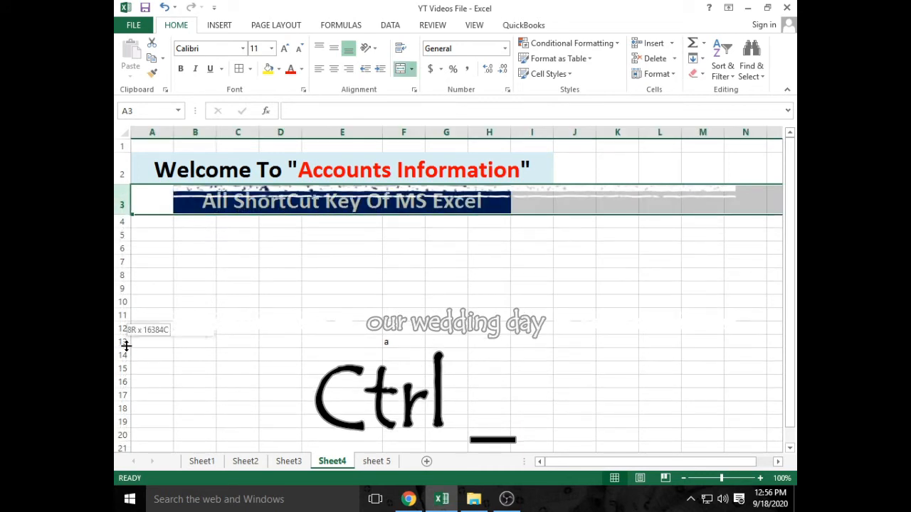
left_click(118, 262)
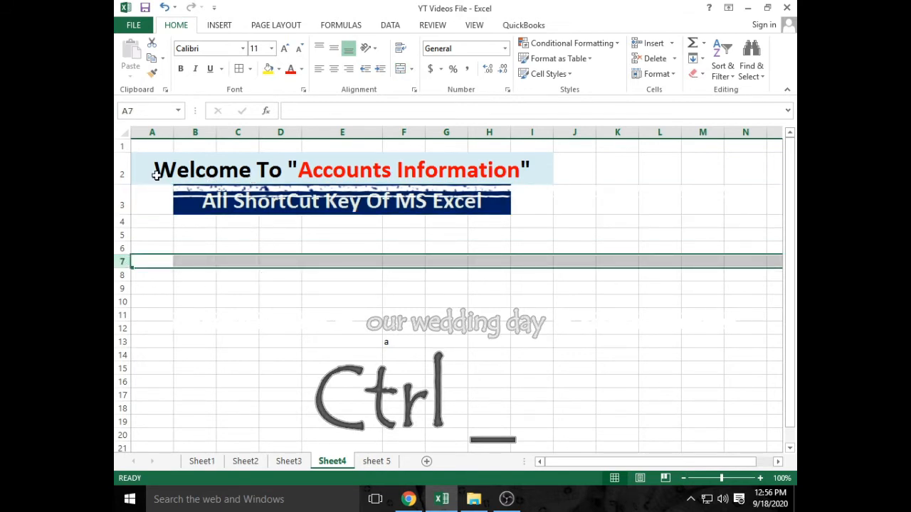
left_click(118, 172)
left_click(118, 204)
left_click(177, 299)
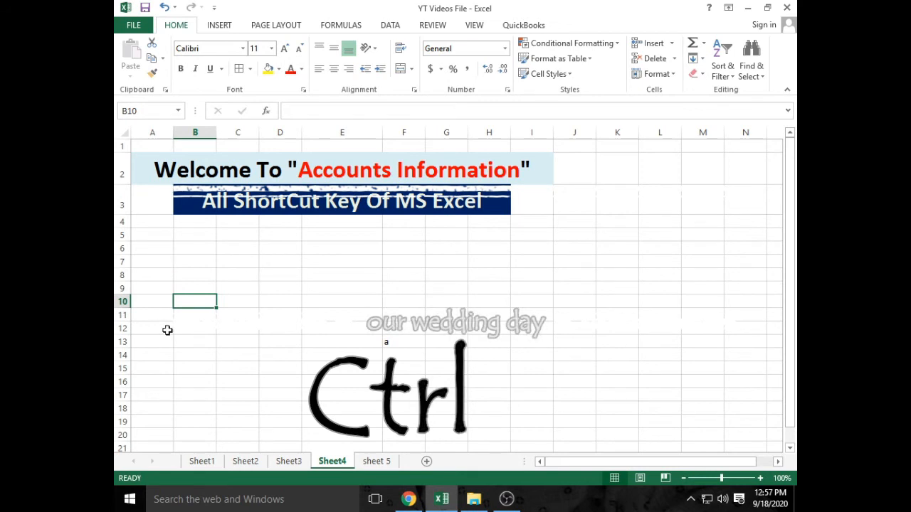
- Undo the row 3 deletion with Ctrl+Z and select the banner cell B4
left_click(254, 339)
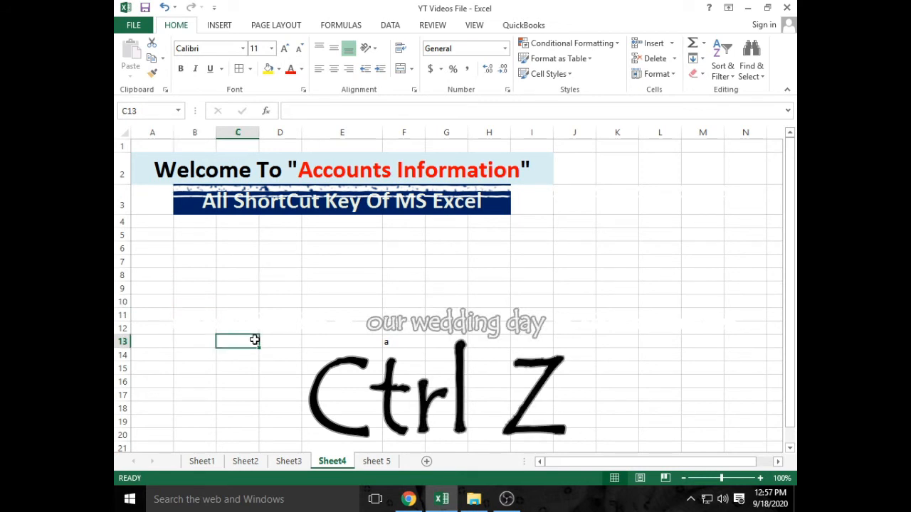
key("ctrl+z")
left_click(254, 306)
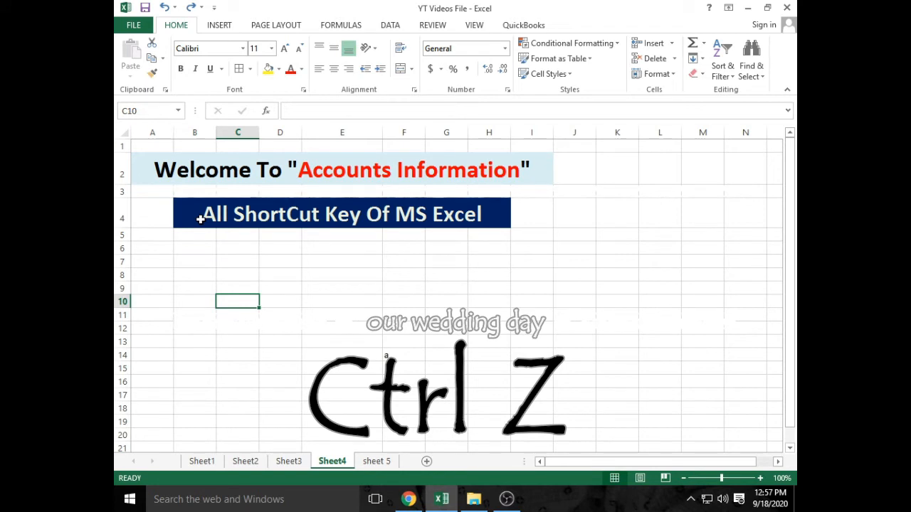
key("Right")
key("Right")
key("Right")
key("Right")
key("Right")
key("Right")
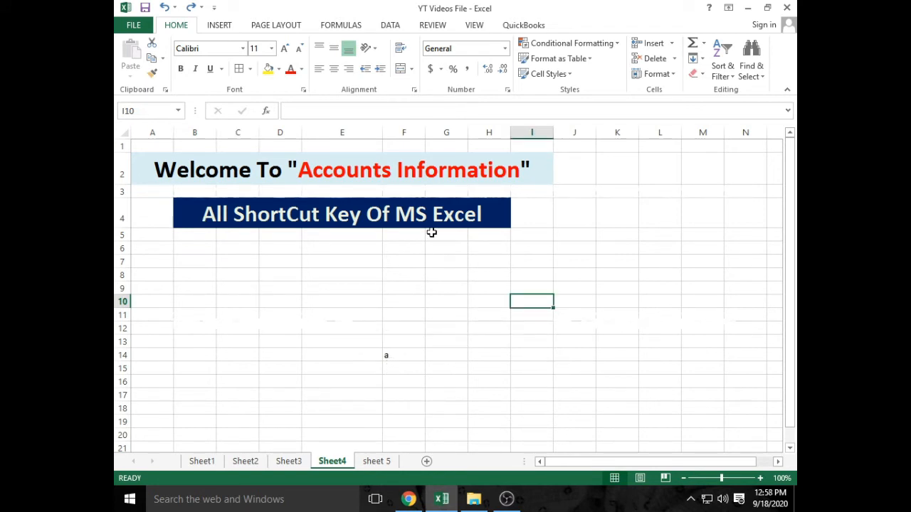
left_click(368, 216)
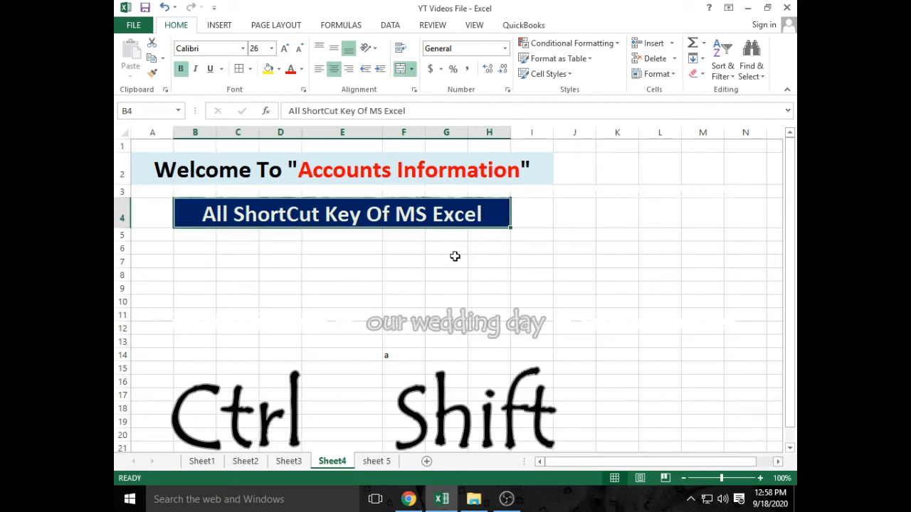
key("ctrl+shift+plus")
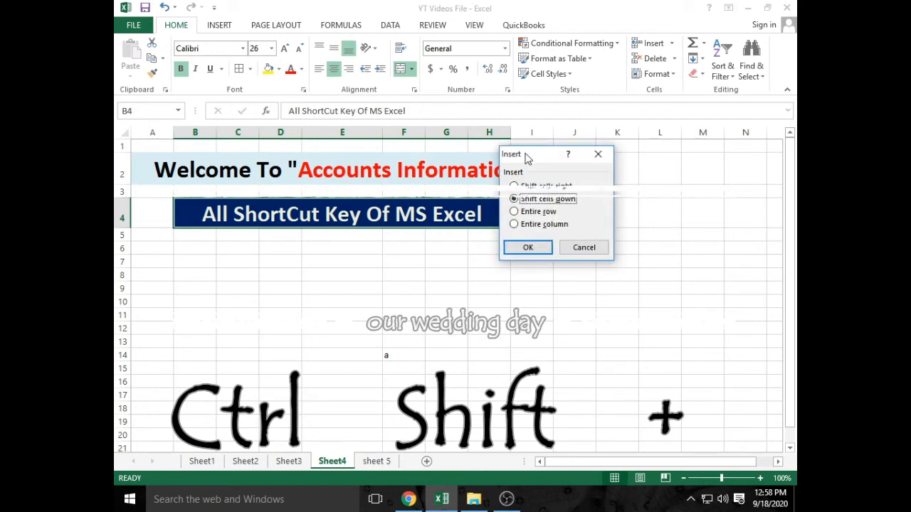
left_click_drag(526, 158, 420, 241)
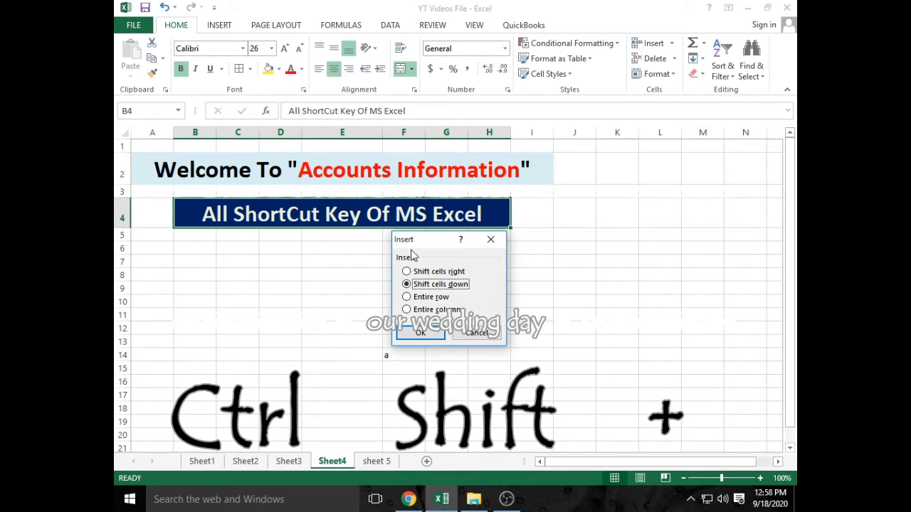
left_click(444, 274)
left_click(436, 331)
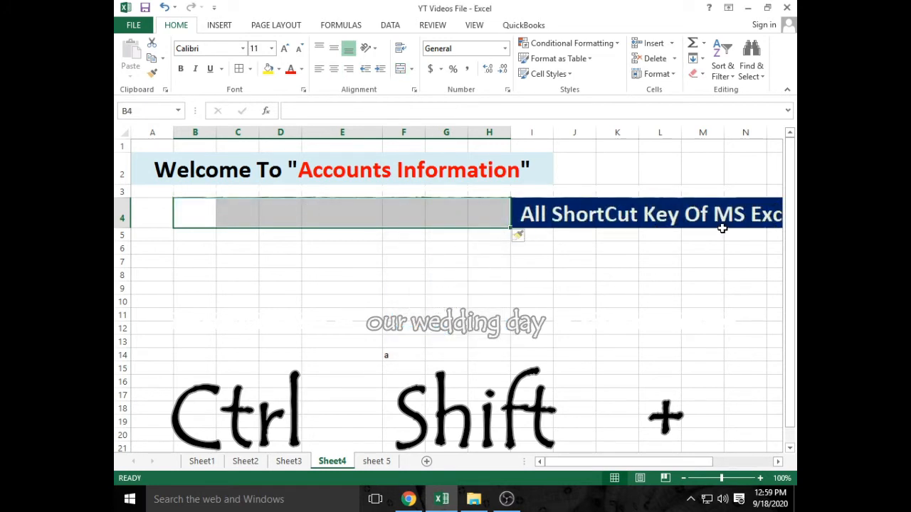
key("ctrl+z")
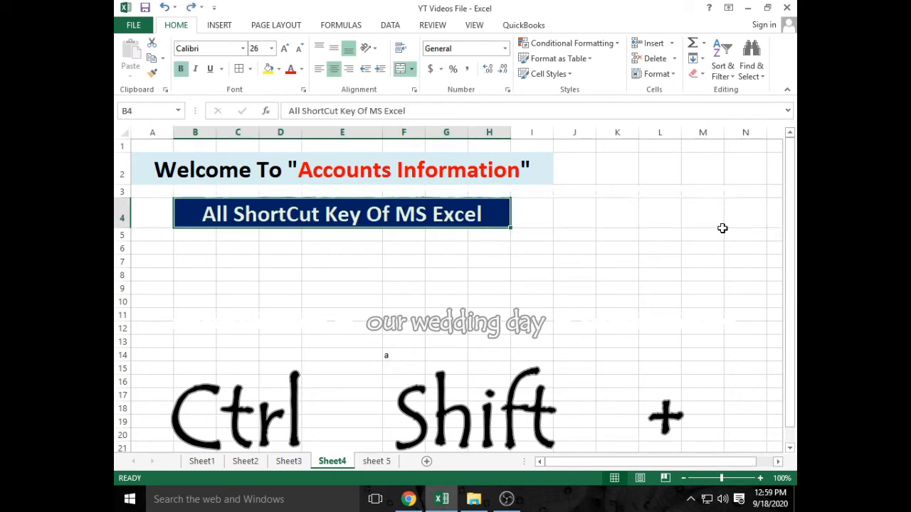
left_click(517, 280)
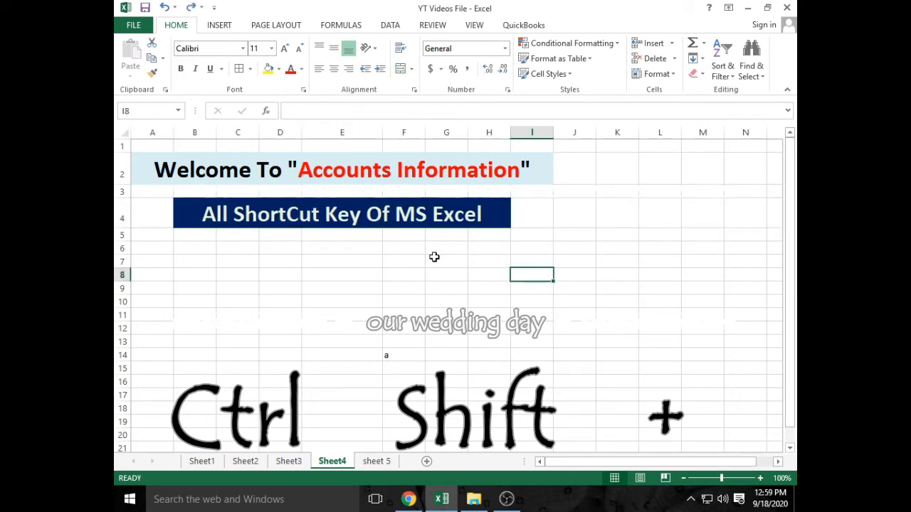
left_click(206, 217)
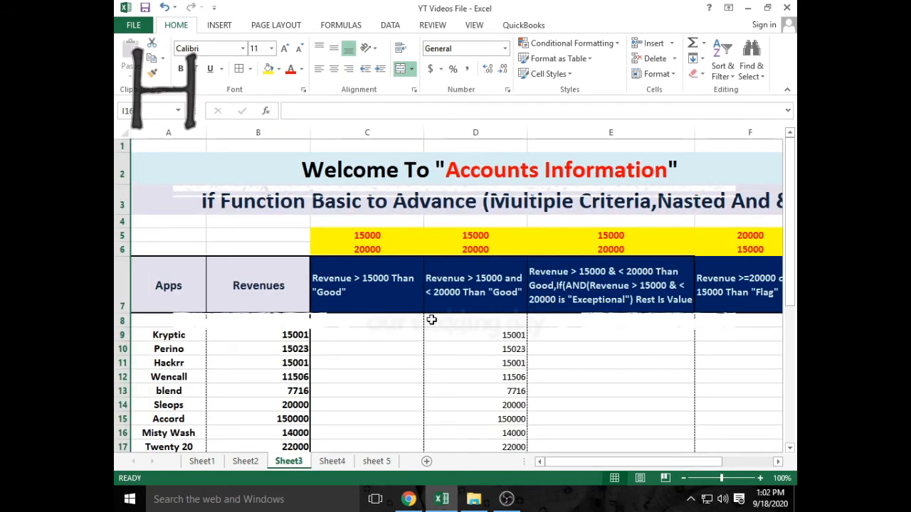
- On Sheet3, select column C and several ranges within column D
left_click(387, 132)
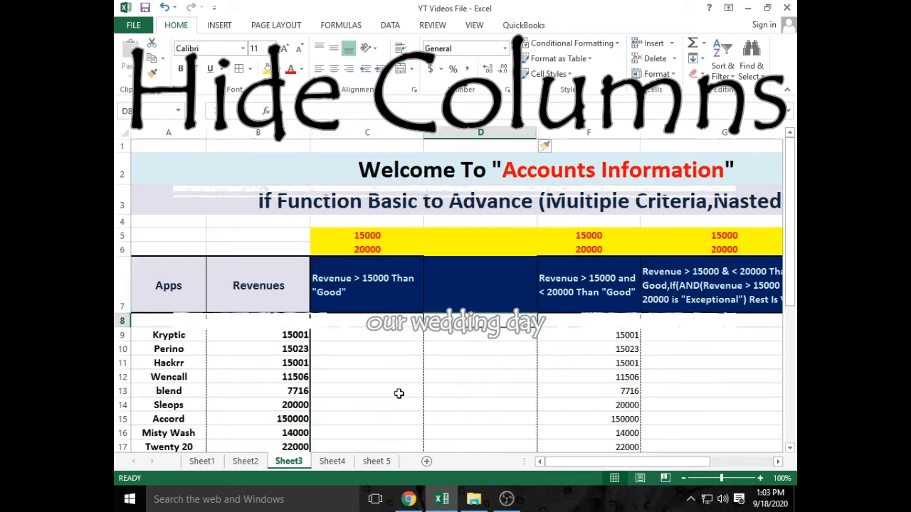
left_click(428, 361)
left_click_drag(429, 321, 450, 442)
left_click_drag(448, 321, 446, 424)
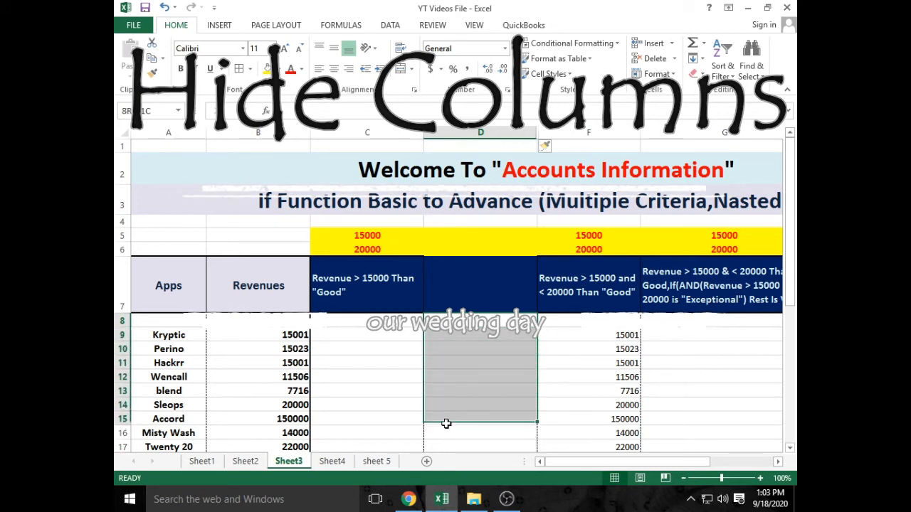
left_click(444, 330)
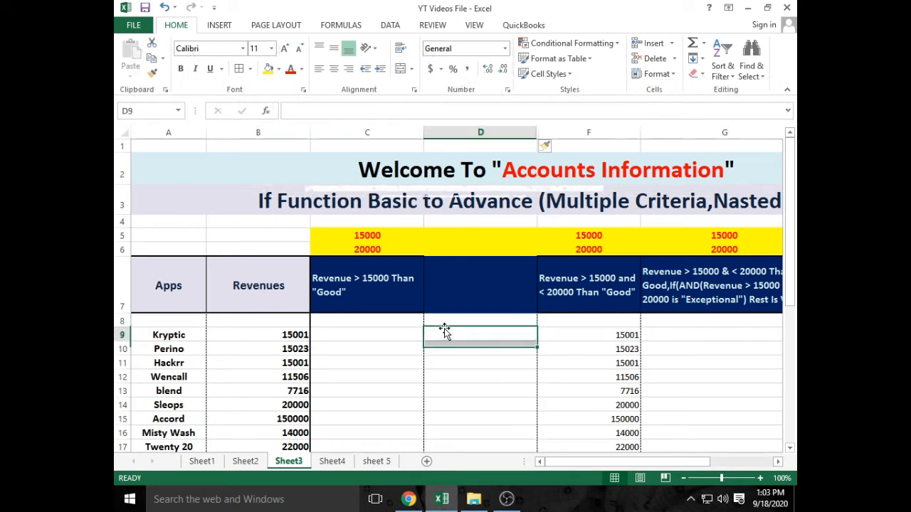
- Hide column D with Ctrl+0, unhide it, then return to Sheet4
left_click(481, 135)
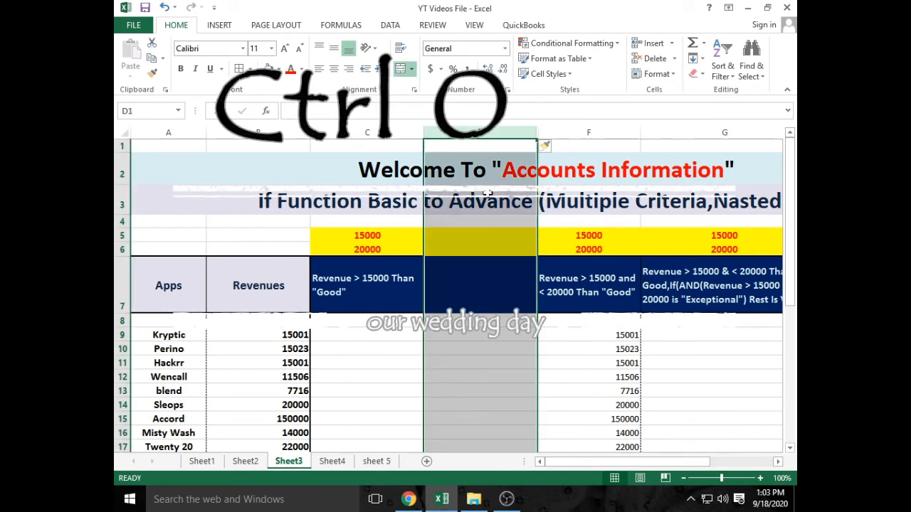
key("ctrl+0")
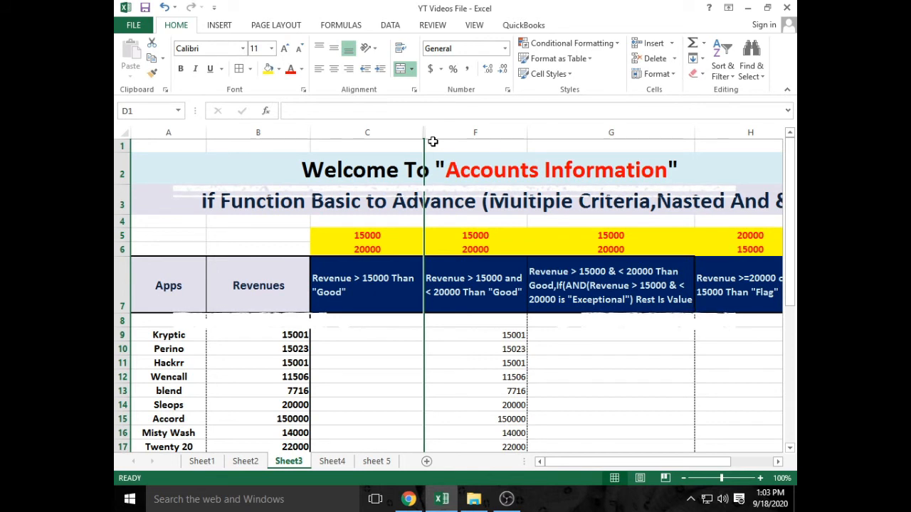
key("ctrl+shift+plus")
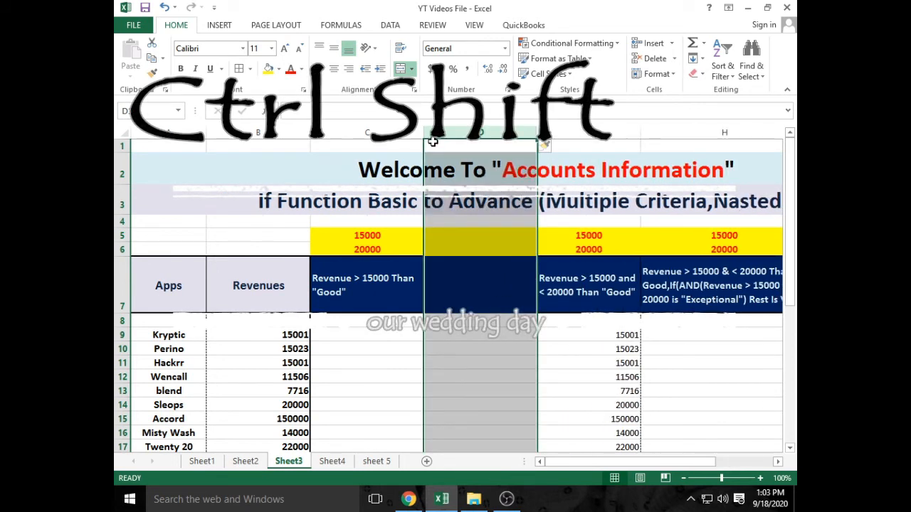
left_click(346, 461)
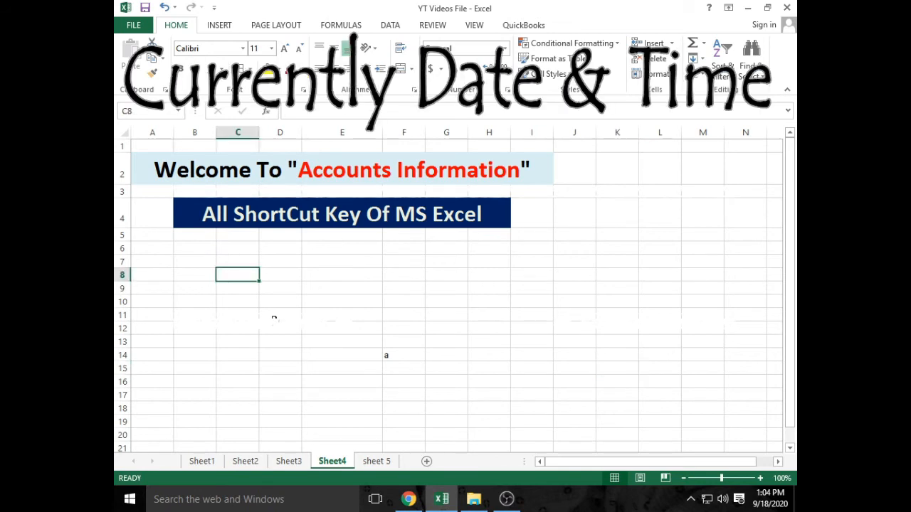
- Insert today's date in C8, widen column C to fit, and put the current time in E9
key("ctrl+semicolon")
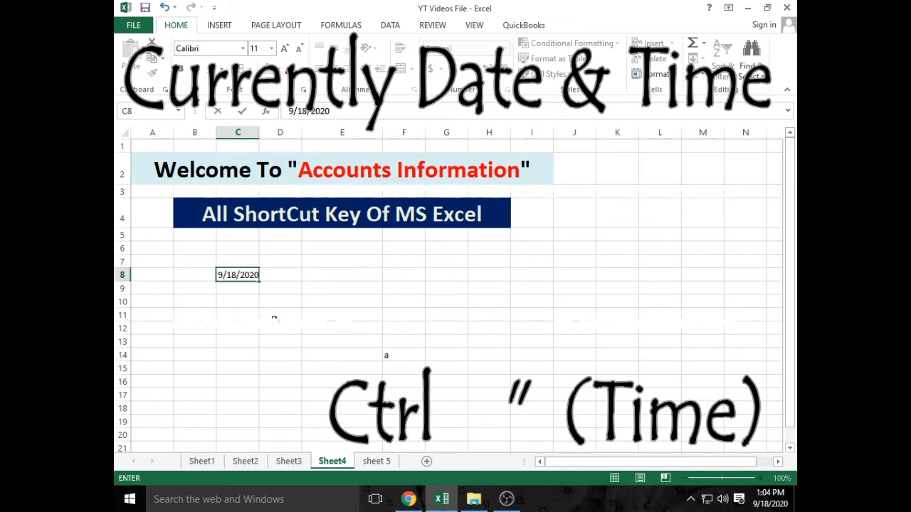
left_click(249, 133)
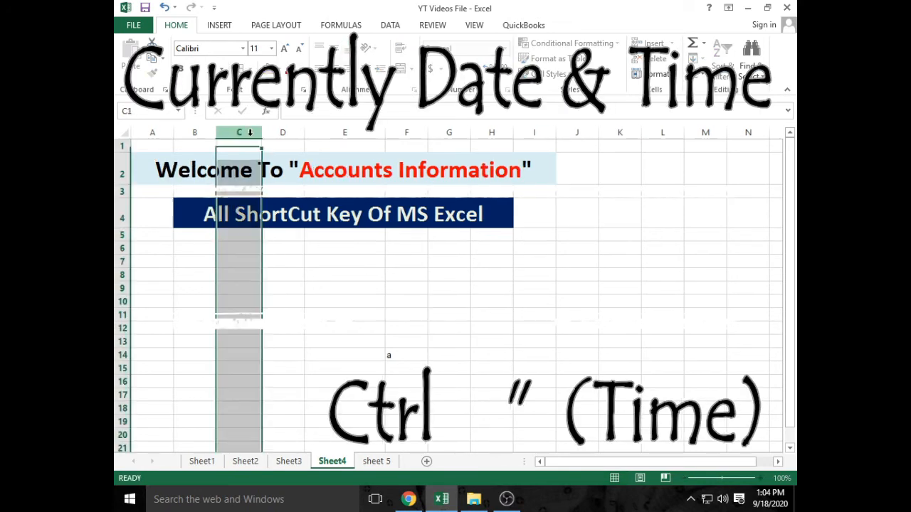
double_click(259, 132)
left_click_drag(259, 134, 271, 134)
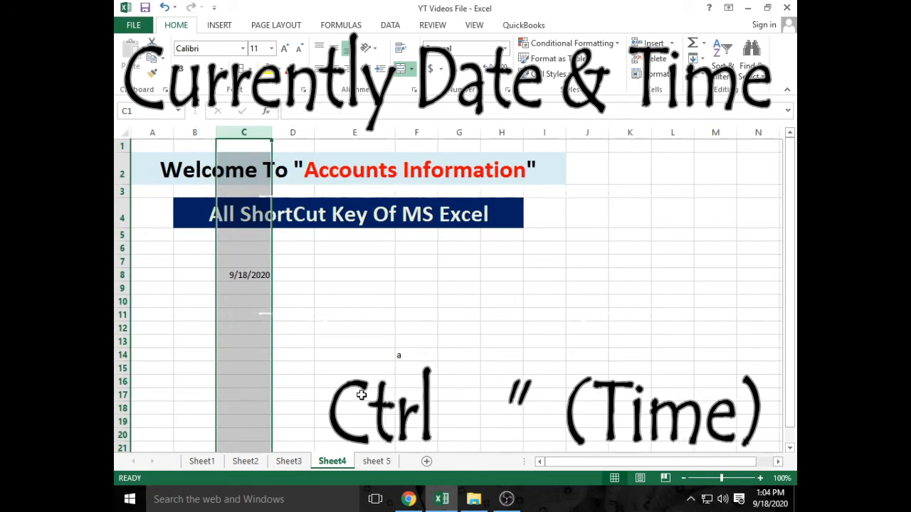
left_click(344, 285)
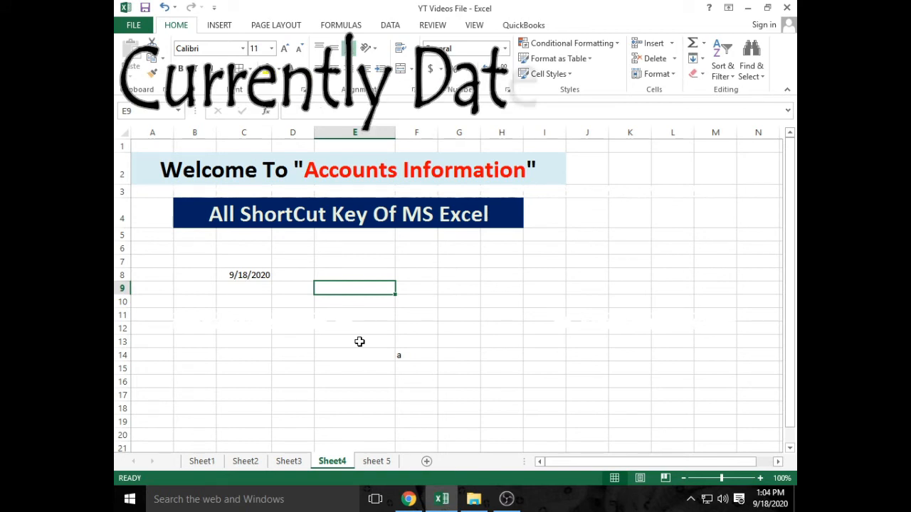
key("ctrl+shift+semicolon")
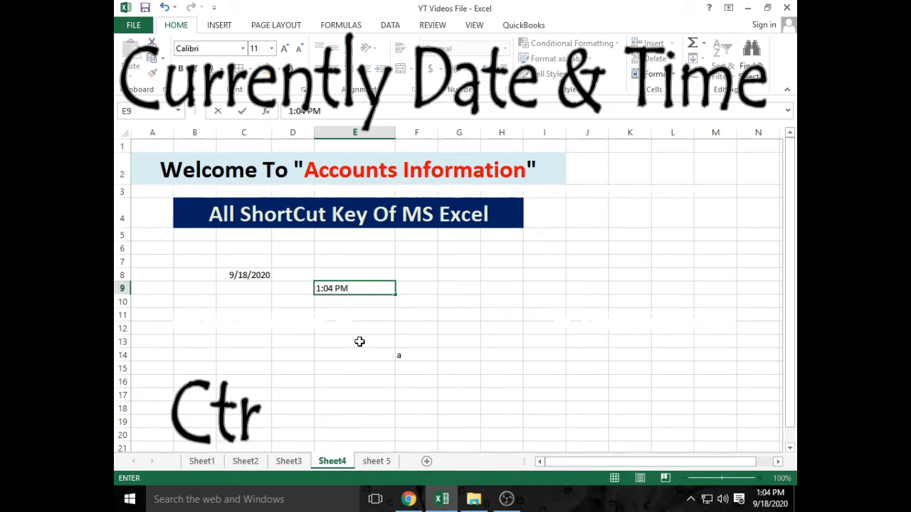
left_click(362, 334)
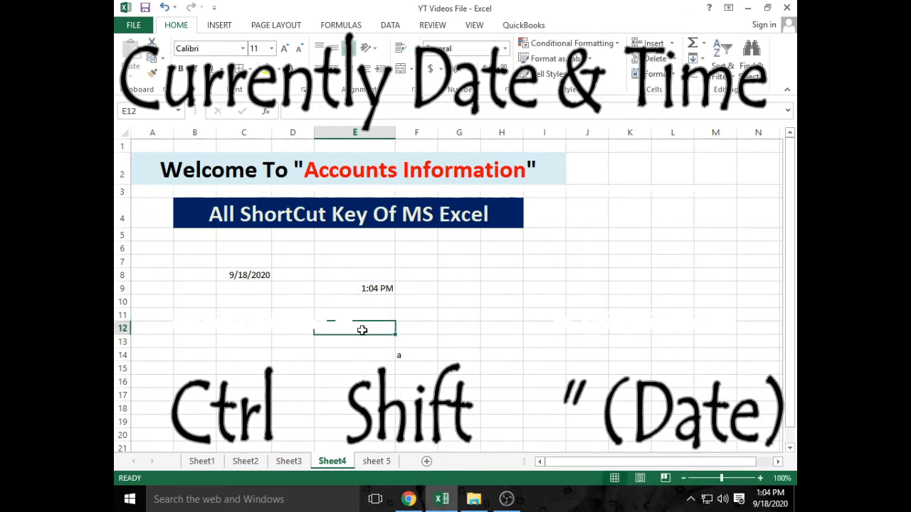
- Stamp today's date 9/18/2020 in E8 and the current time 1:04 PM in D11
left_click(375, 287)
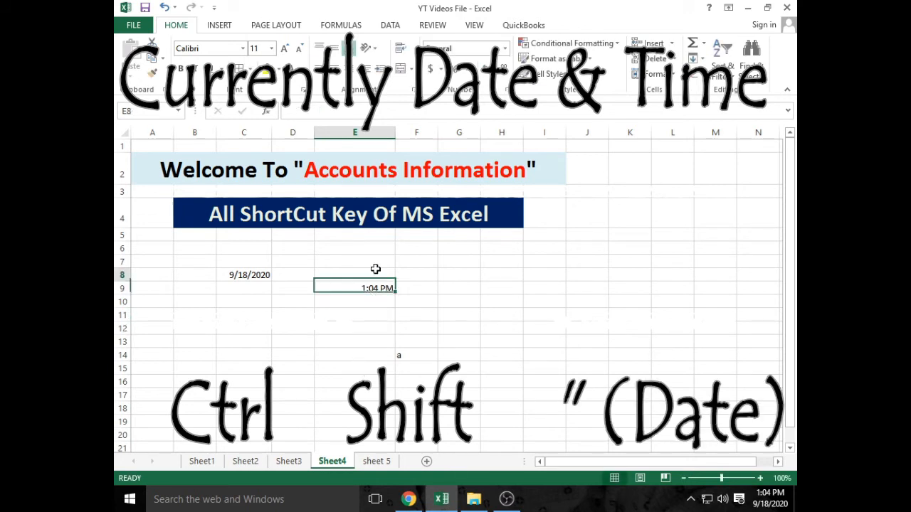
left_click(375, 274)
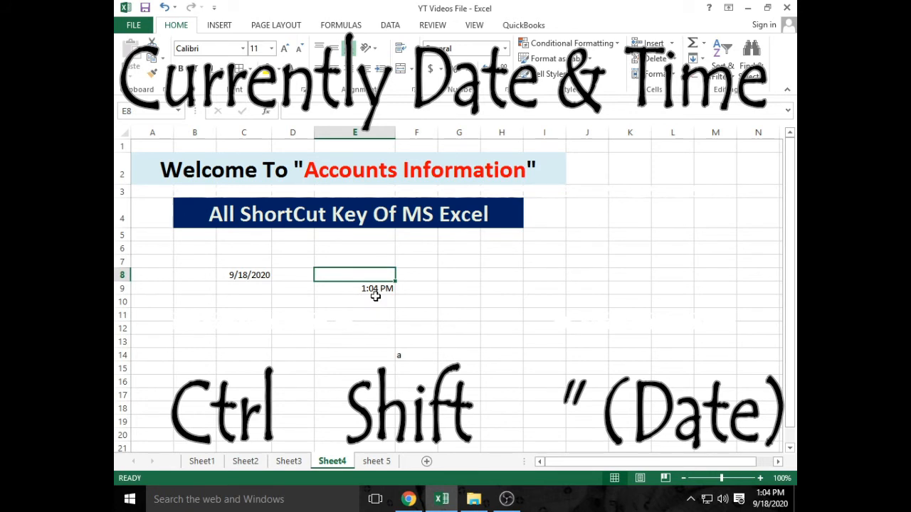
key("ctrl+semicolon")
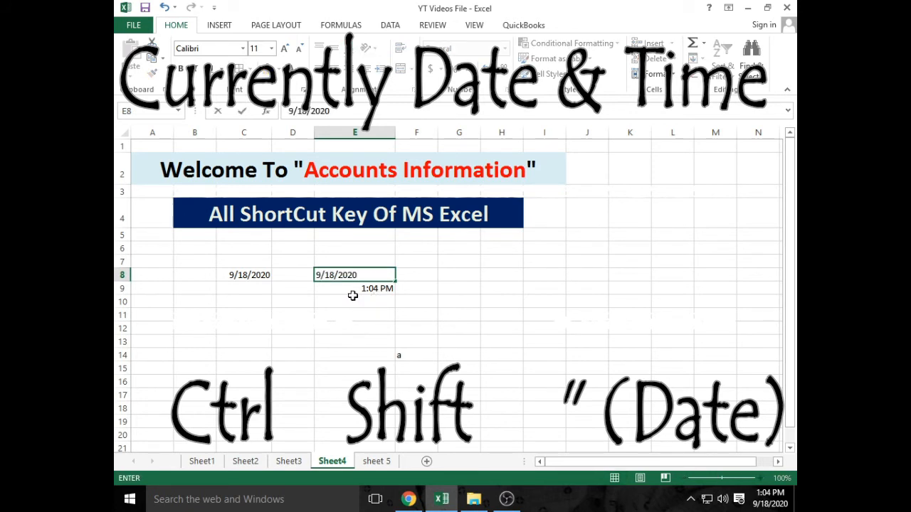
left_click(297, 317)
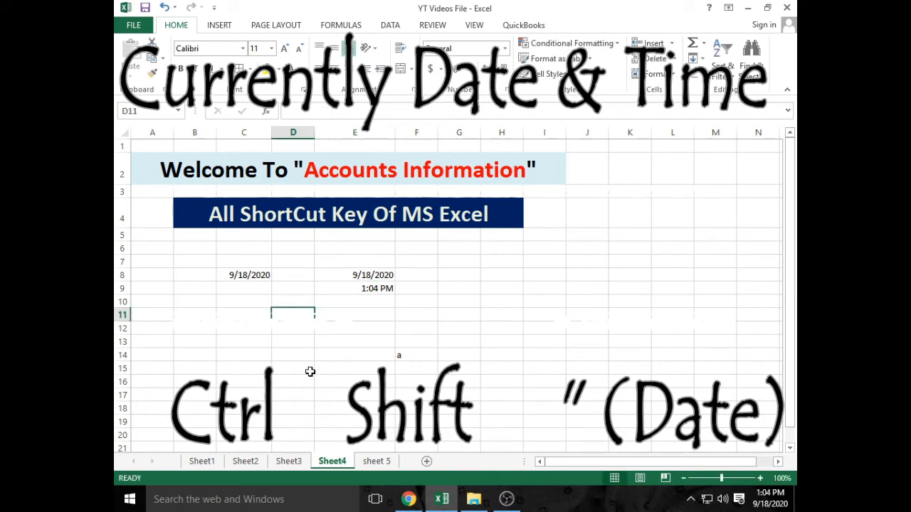
key("ctrl+shift+semicolon")
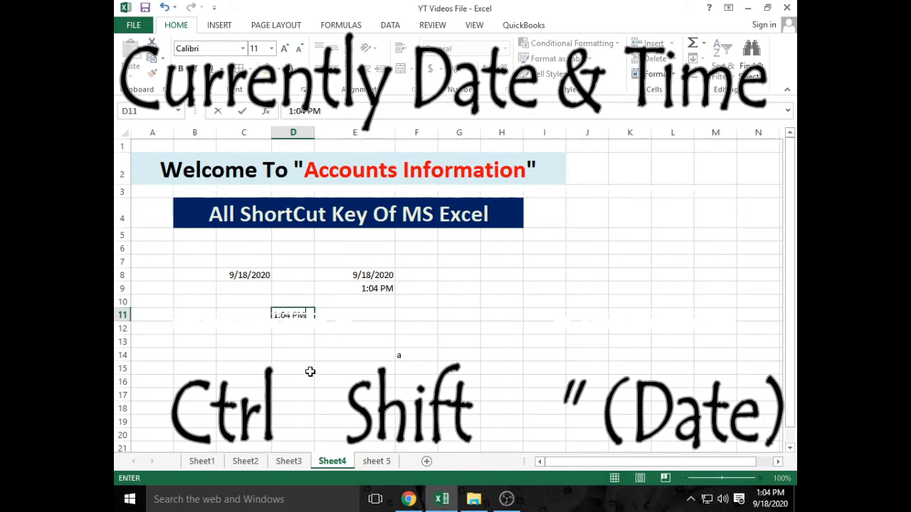
left_click(327, 336)
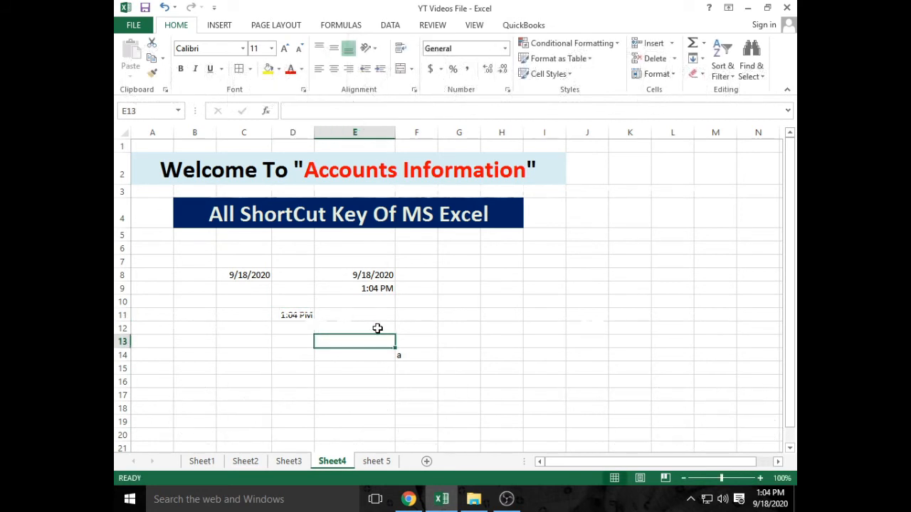
left_click(443, 341)
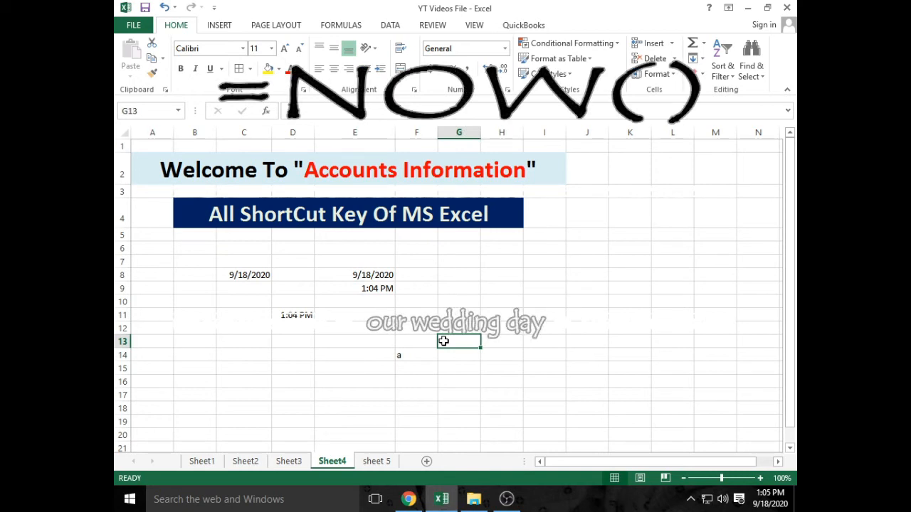
- Enter =NOW() in G13 to show 9/18/2020 13:05, then select and deselect E8:E9
type("=no")
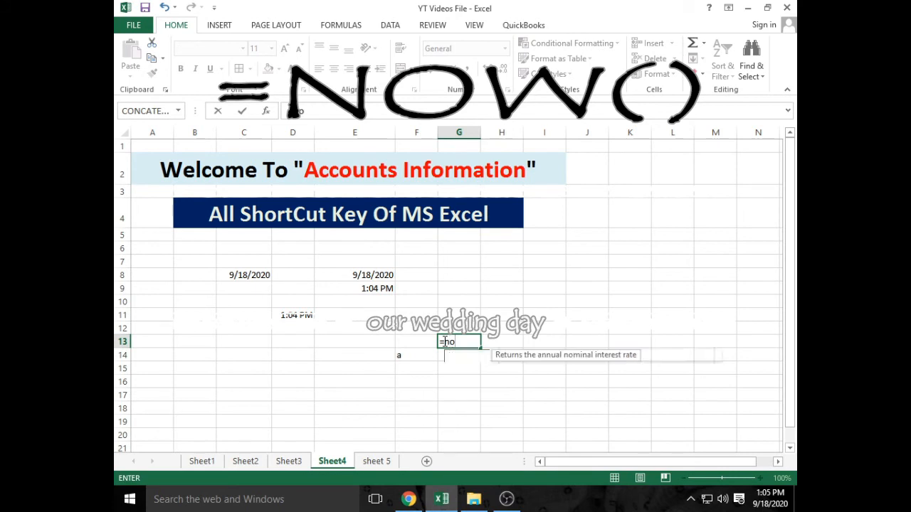
type("w(")
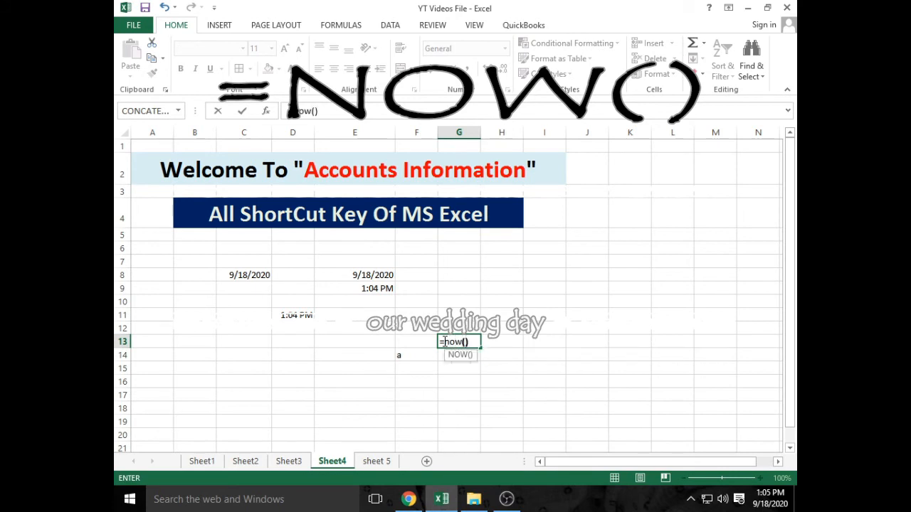
key("Return")
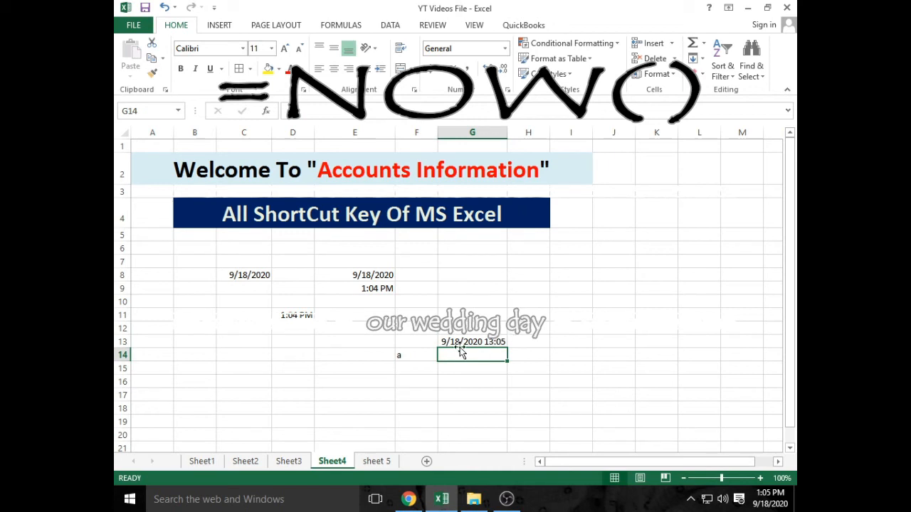
left_click(297, 362)
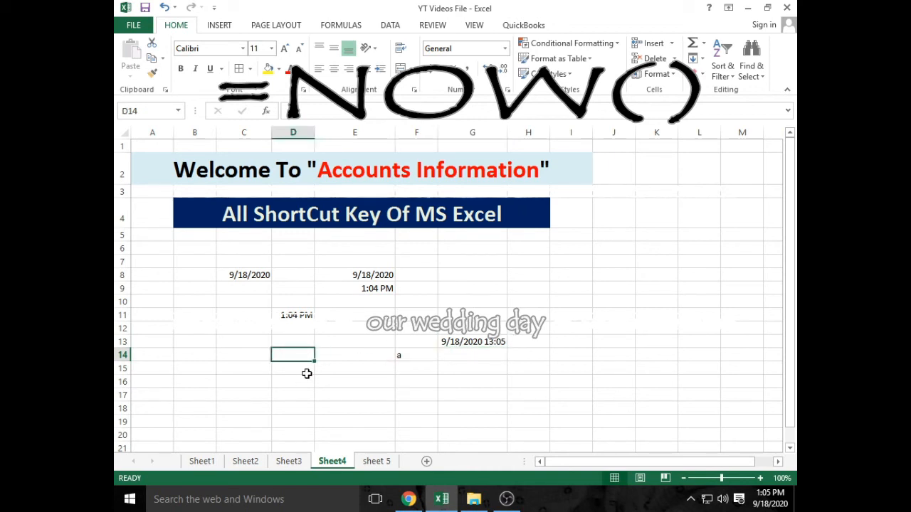
left_click_drag(355, 274, 356, 287)
left_click(344, 368)
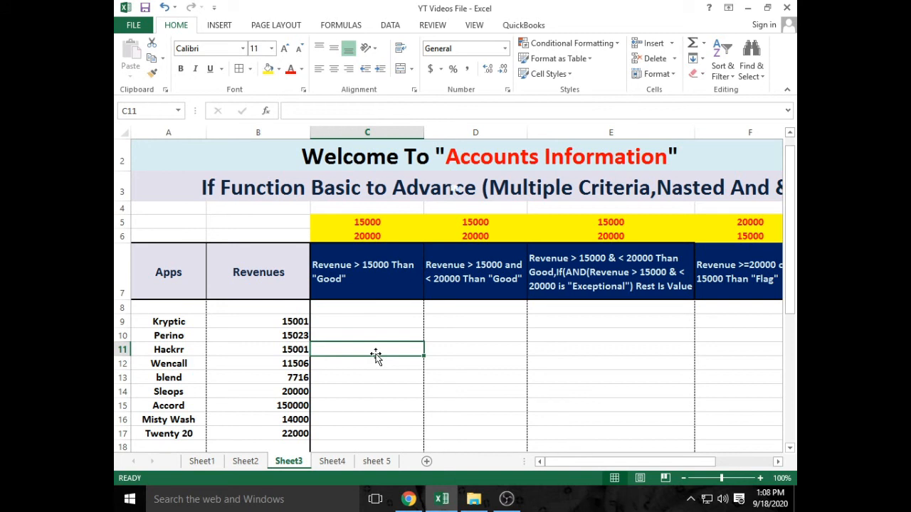
left_click_drag(394, 317, 387, 430)
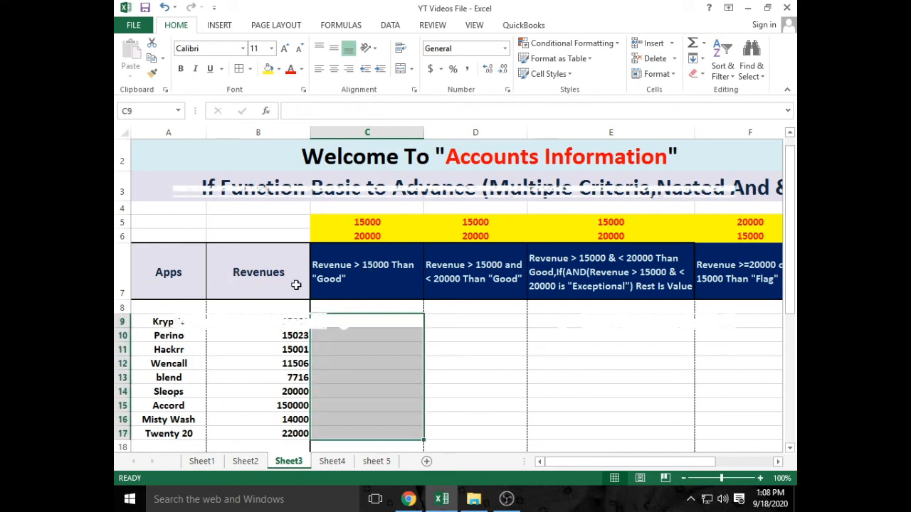
left_click(399, 351)
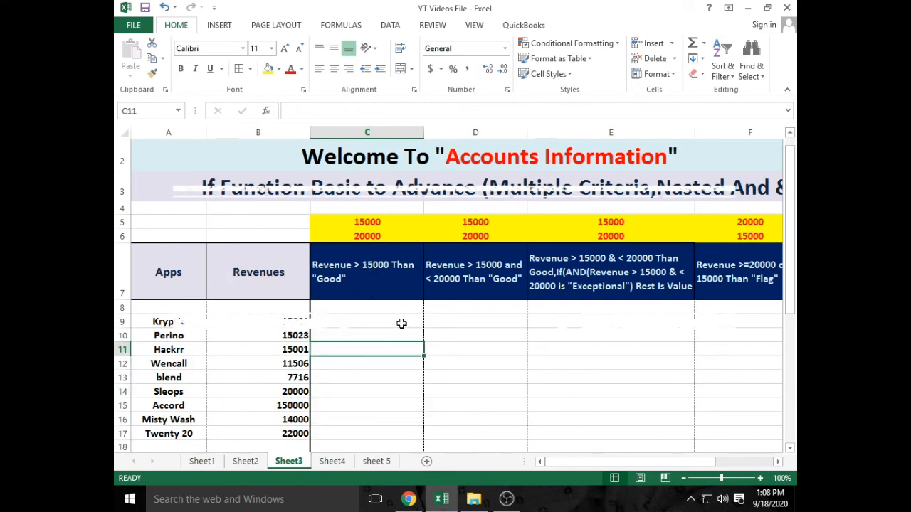
left_click_drag(401, 323, 395, 433)
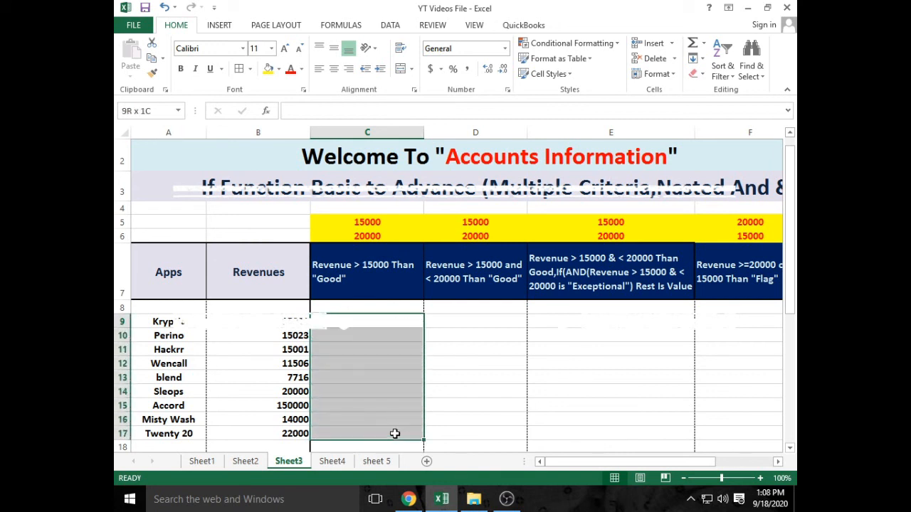
left_click(389, 388)
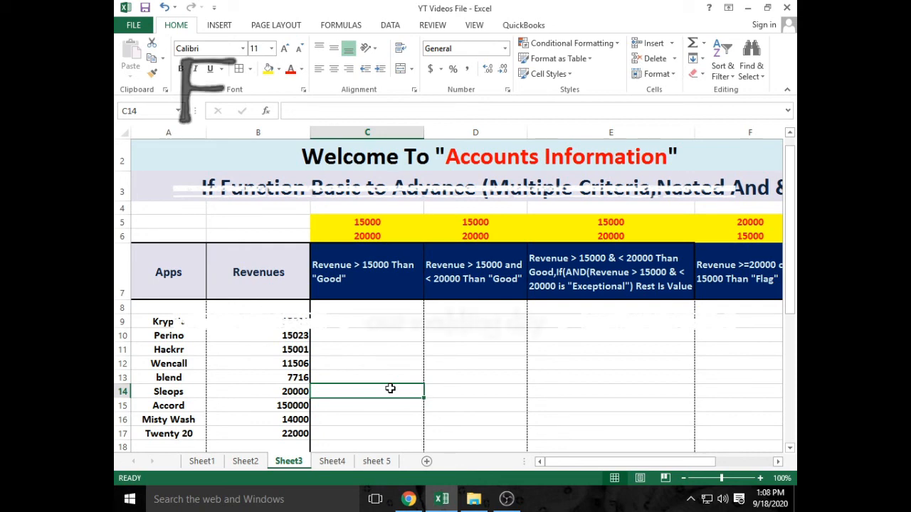
key("F5")
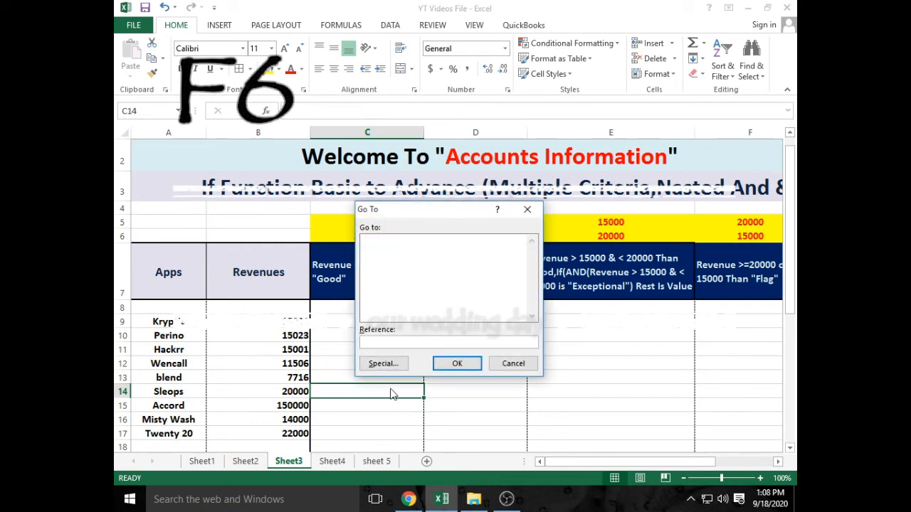
key("alt+s")
key("alt+s")
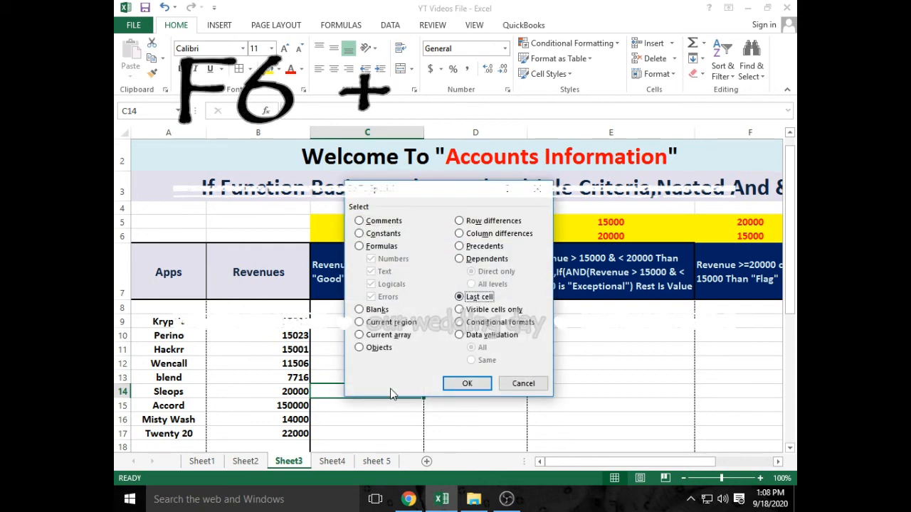
key("alt+o")
key("alt+x")
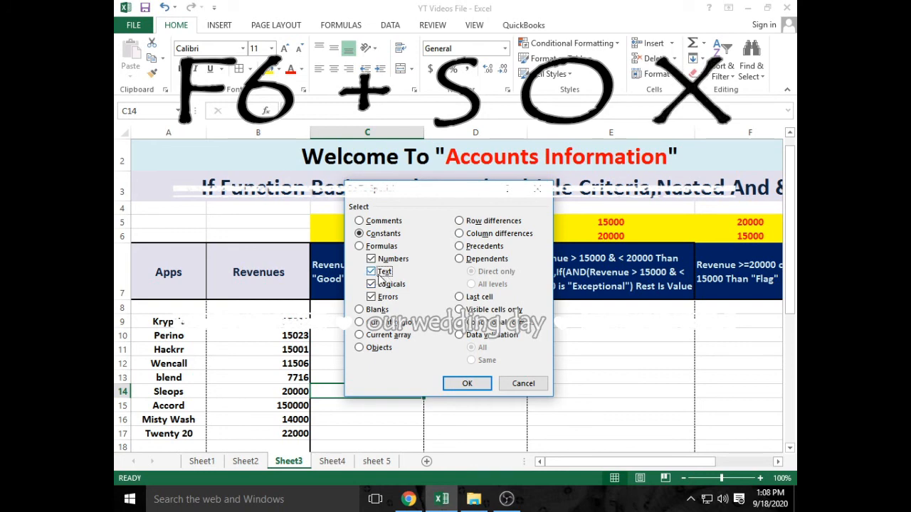
left_click(466, 384)
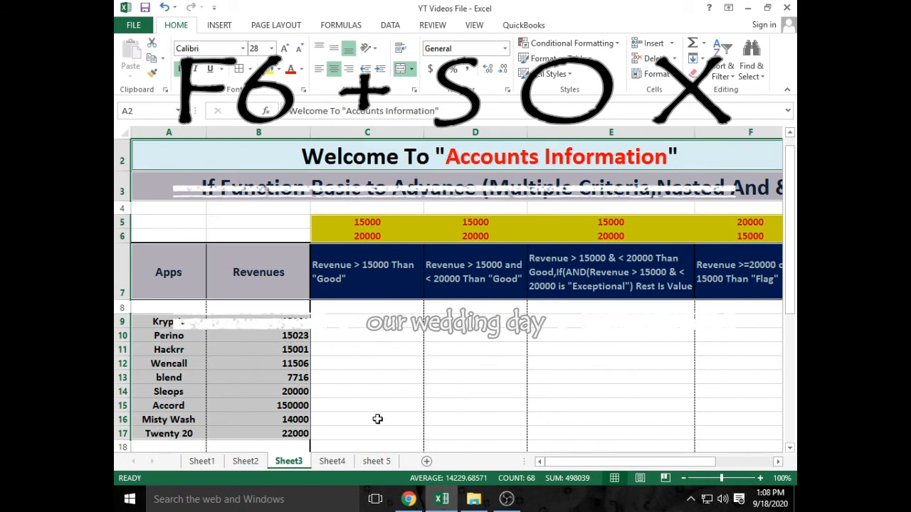
mouse_move(552, 462)
left_mouse_down()
mouse_move(588, 463)
mouse_move(548, 466)
left_mouse_up()
mouse_move(549, 461)
left_mouse_down()
mouse_move(591, 463)
mouse_move(560, 465)
left_mouse_up()
left_click_drag(414, 312, 698, 433)
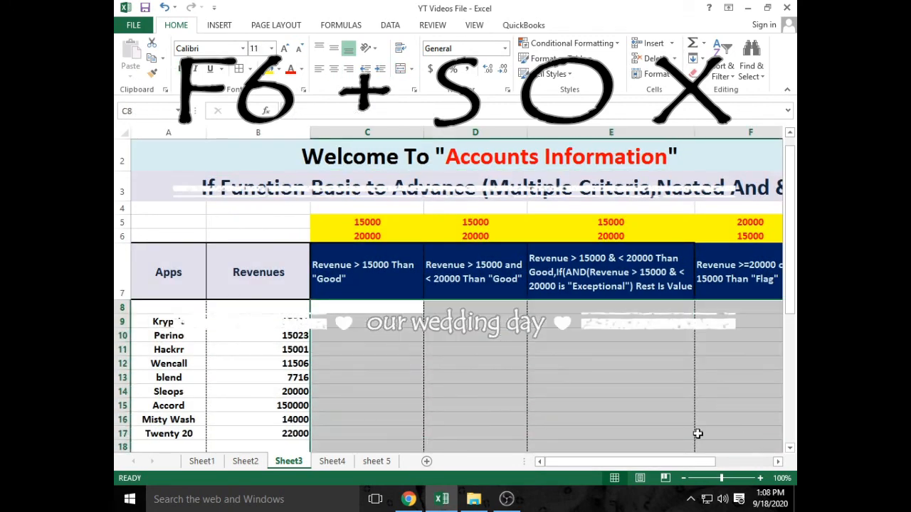
left_click_drag(179, 205, 720, 197)
left_click(557, 446)
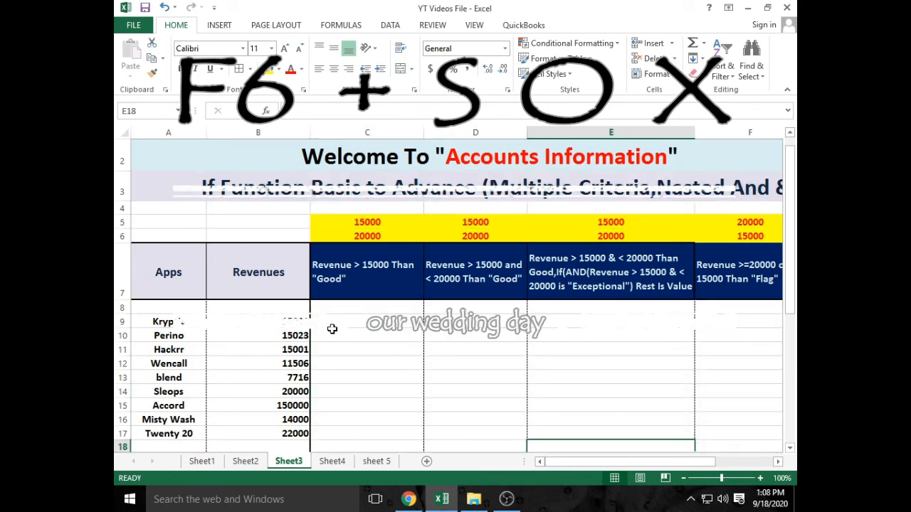
key("F5")
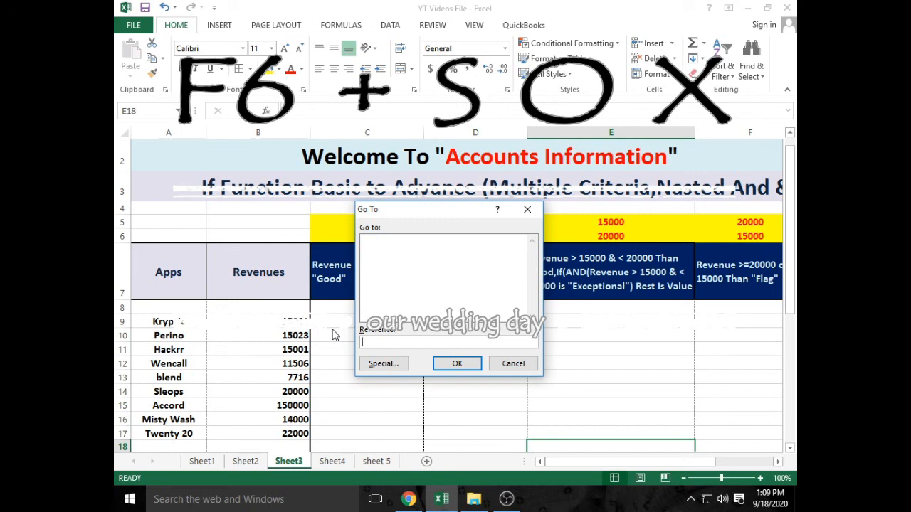
key("alt+s")
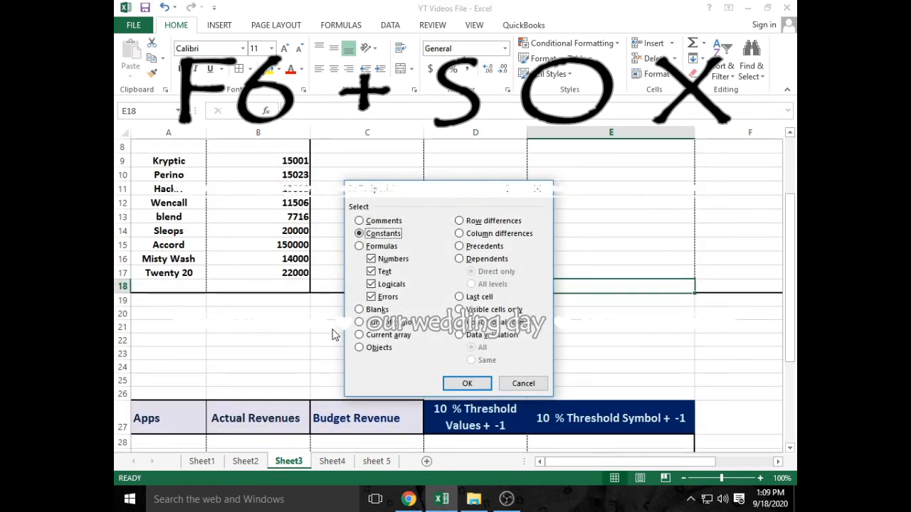
key("o")
key("x")
key("x")
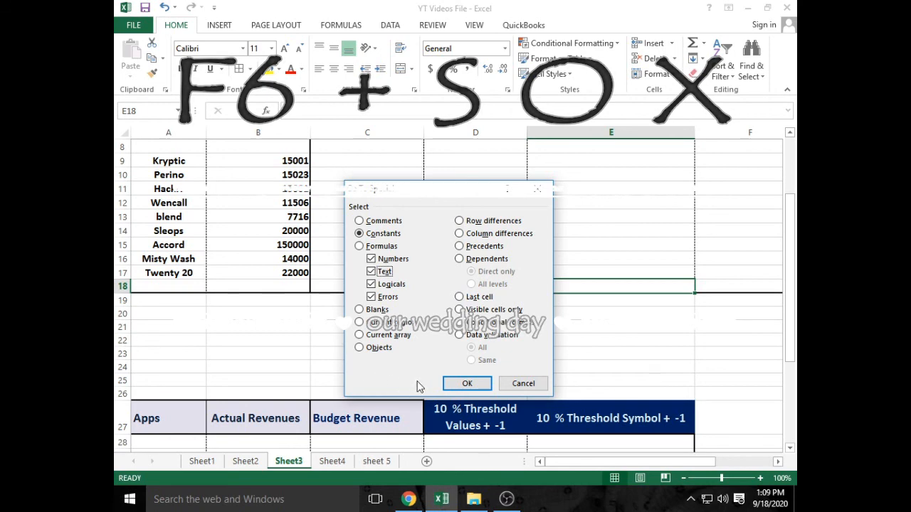
left_click(446, 384)
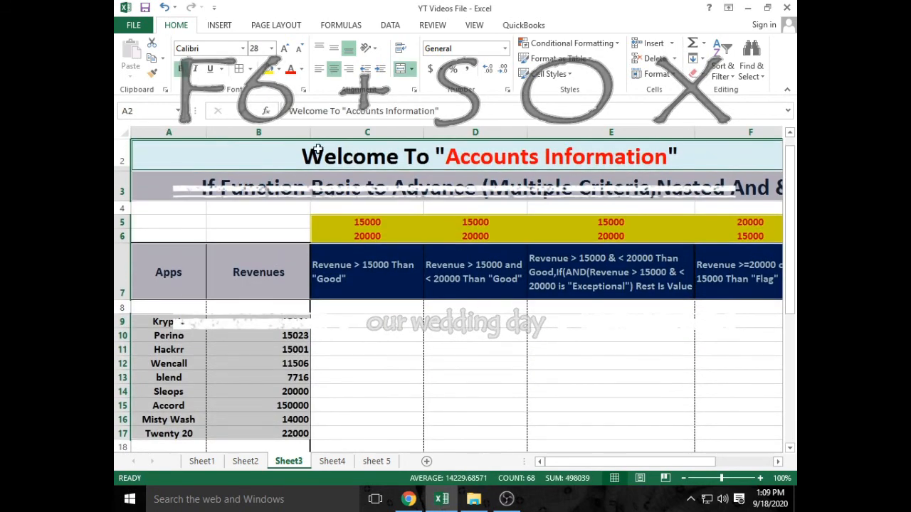
left_click(373, 323)
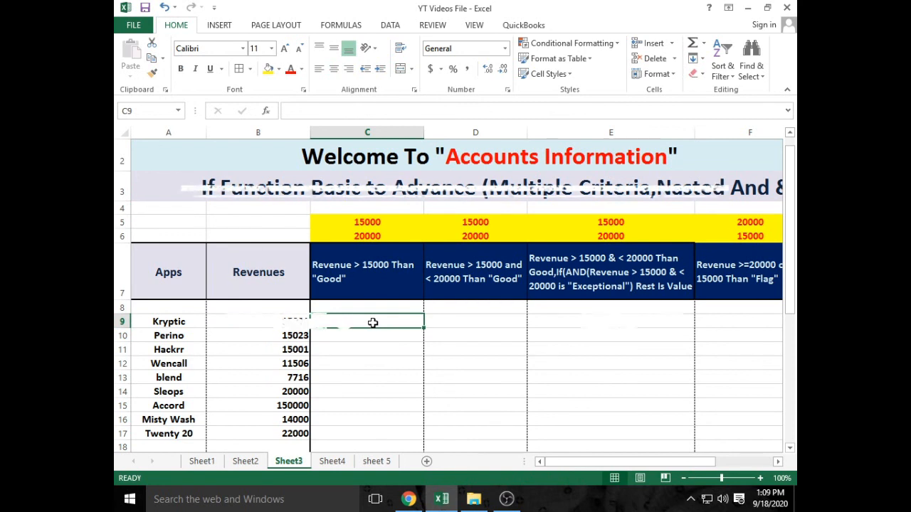